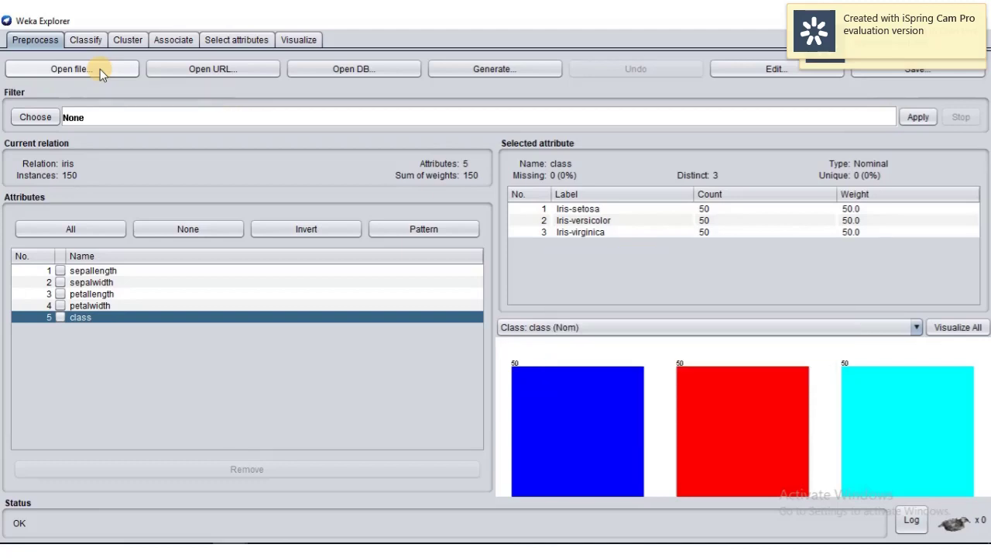
Load the iris.arff dataset from the Weka-3-8-4 data folder
click(100, 69)
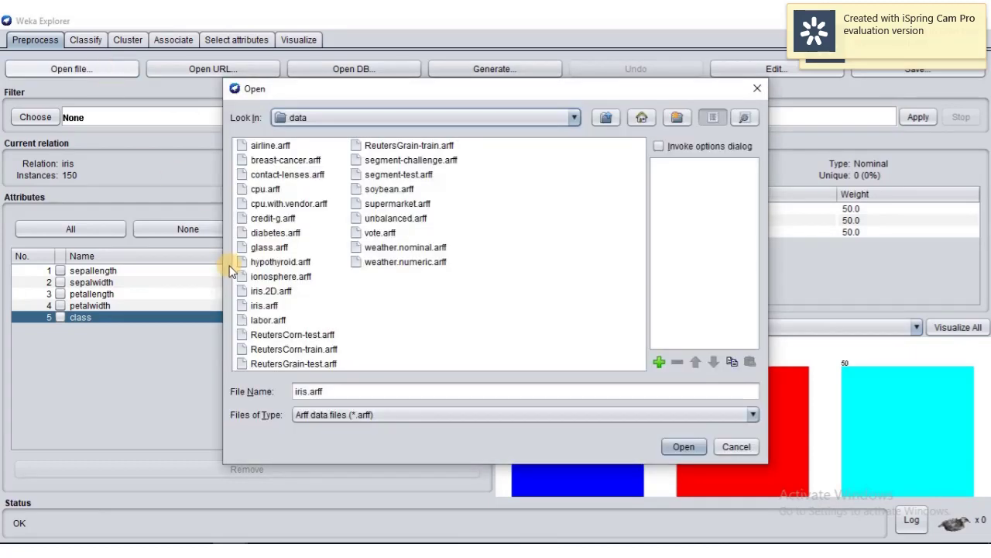
click(327, 116)
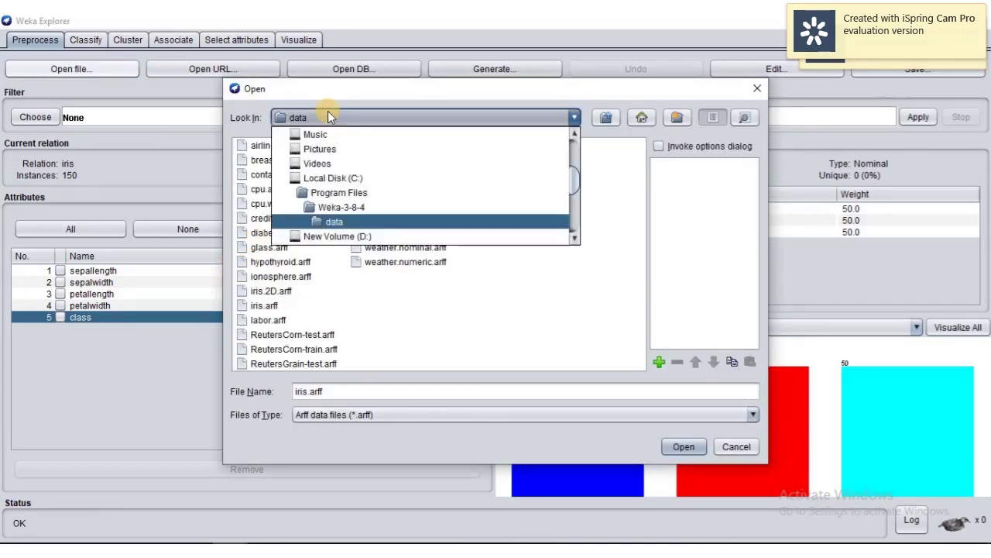
click(346, 221)
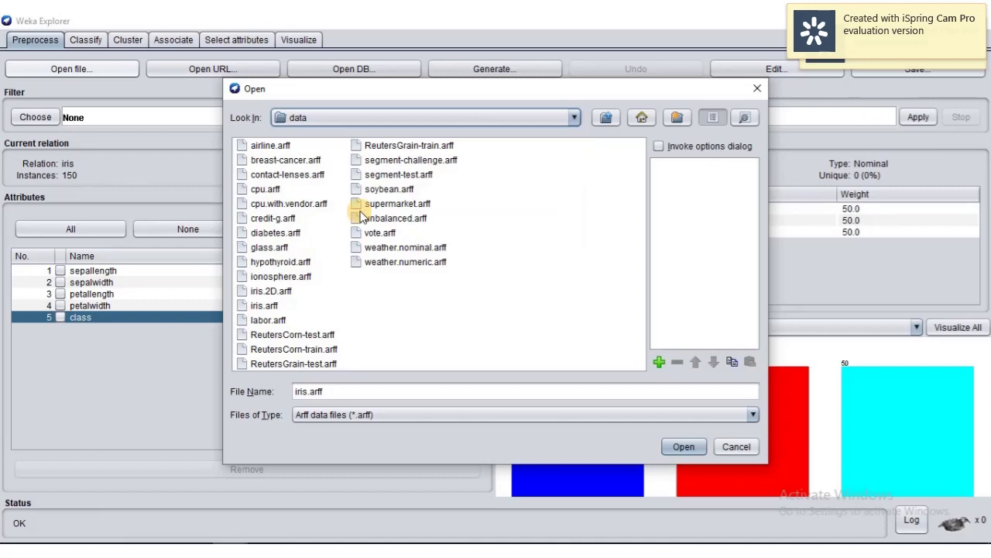
click(264, 308)
click(679, 443)
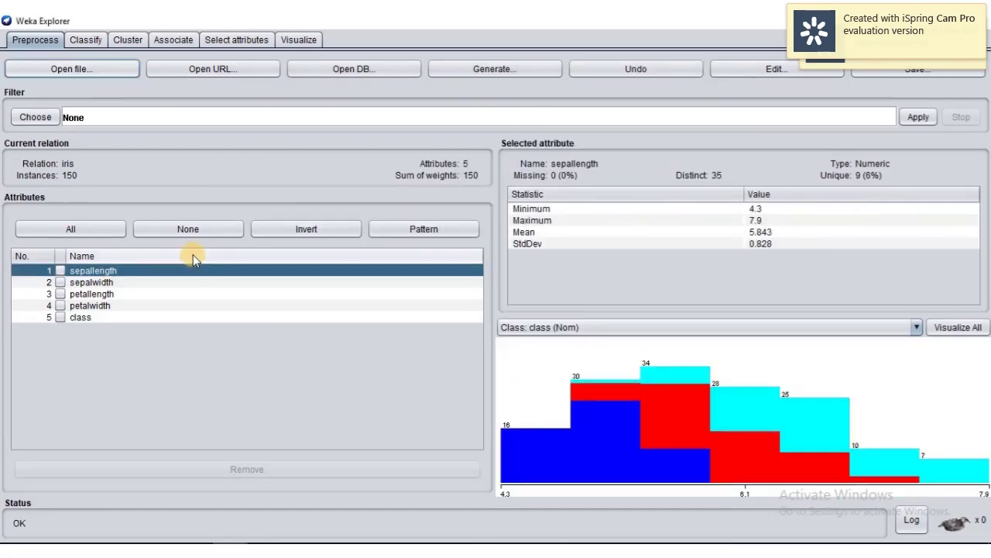
Review all iris instances in the data viewer, widening the class column to read its full labels, and close the viewer
click(769, 73)
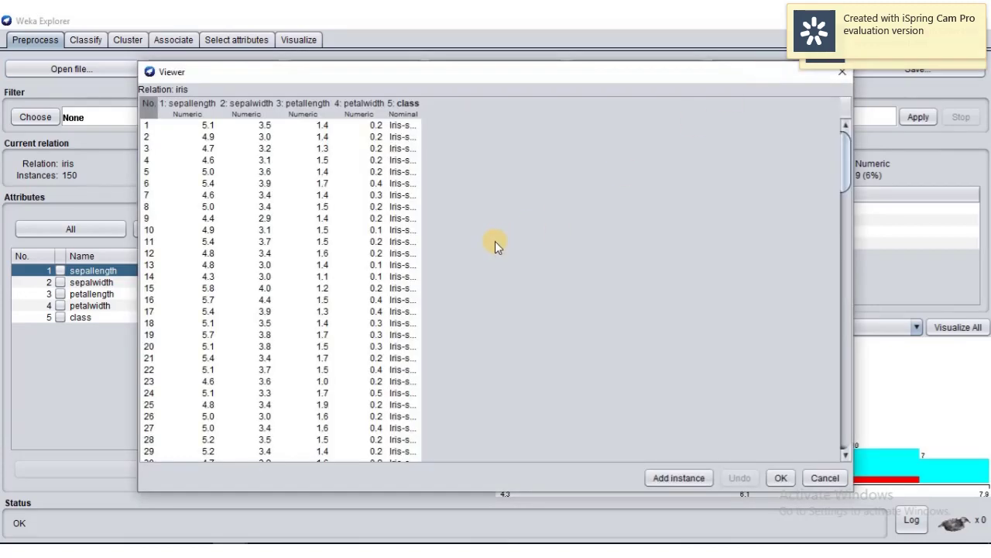
scroll(429, 285, down, 20)
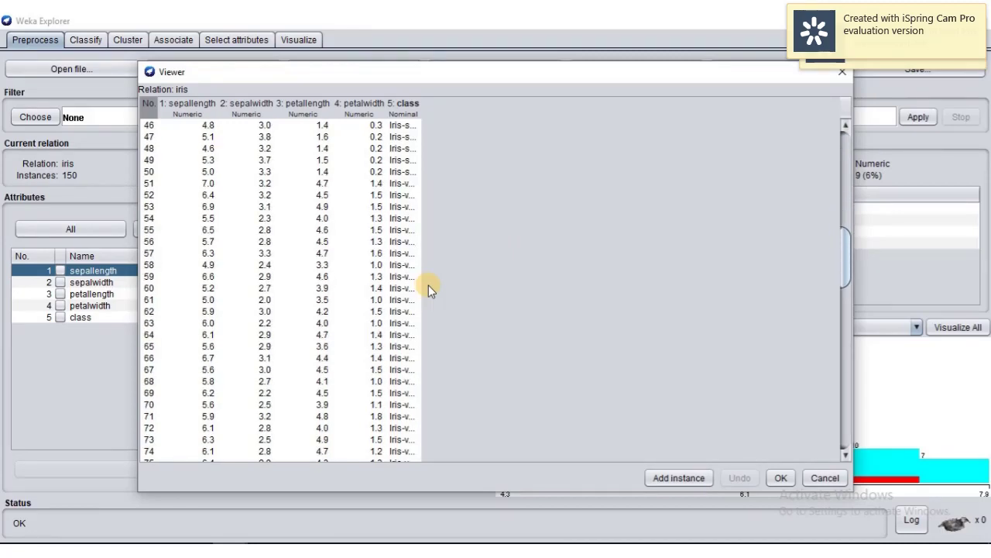
scroll(429, 285, down, 20)
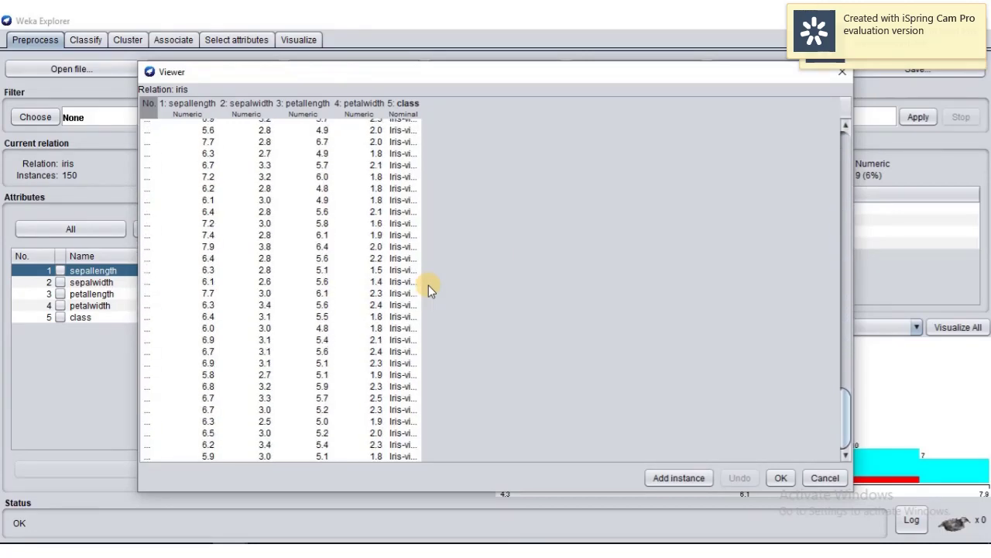
scroll(283, 317, up, 20)
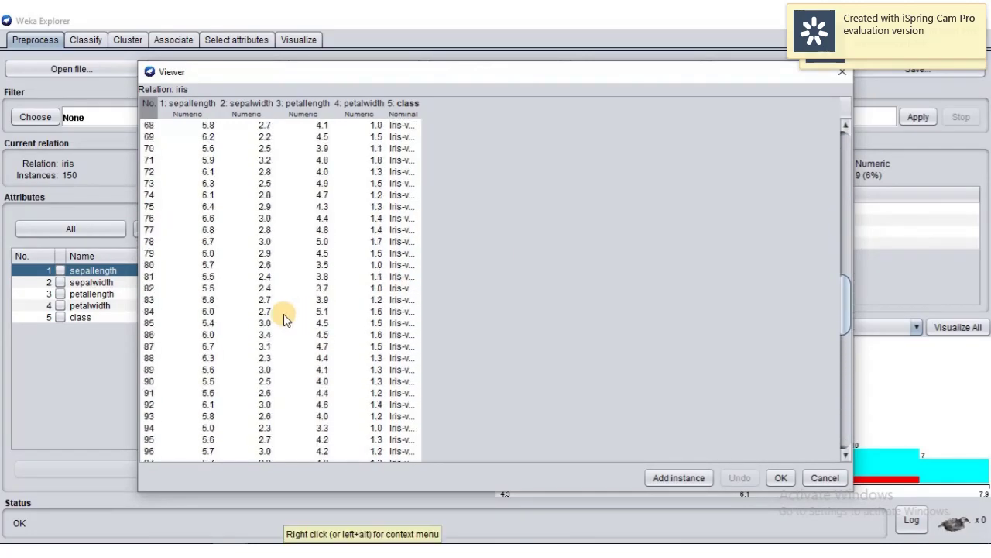
scroll(284, 316, down, 20)
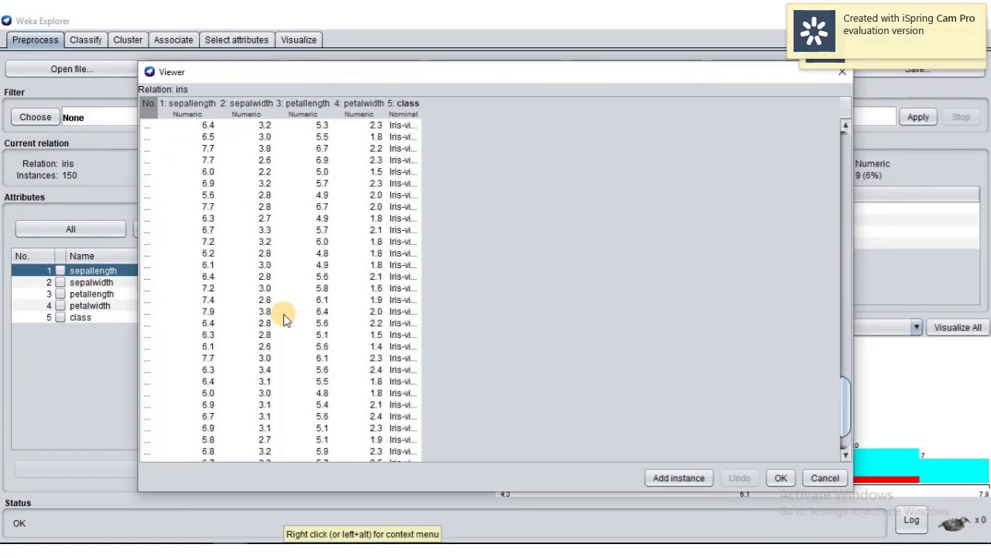
scroll(284, 317, up, 20)
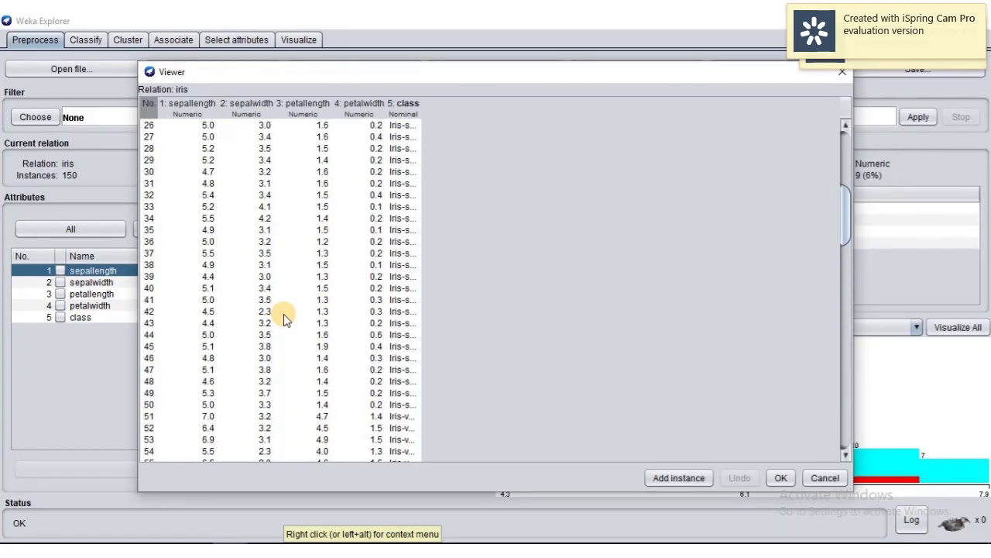
scroll(284, 316, up, 3)
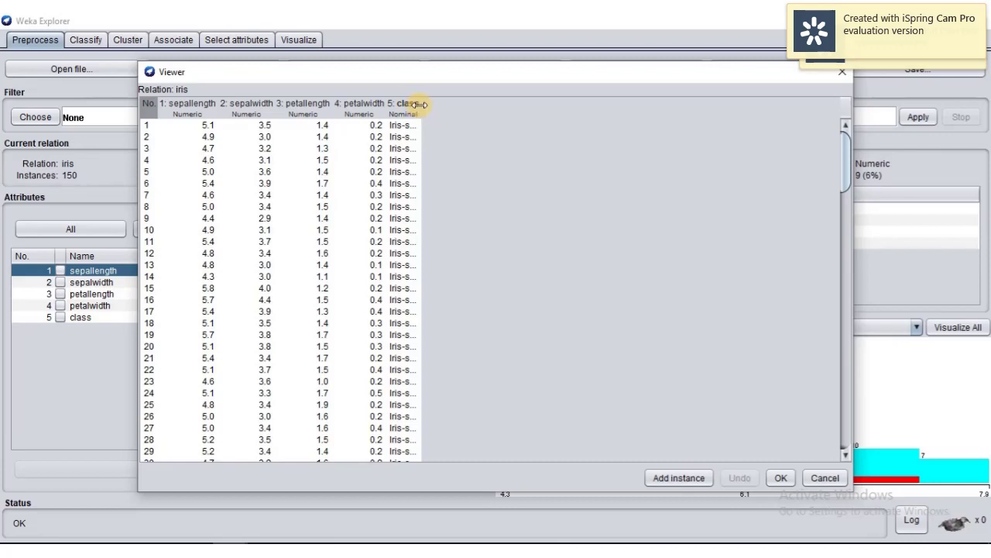
mouse_move(421, 104)
mouse_down()
mouse_move(462, 103)
mouse_move(438, 104)
mouse_up()
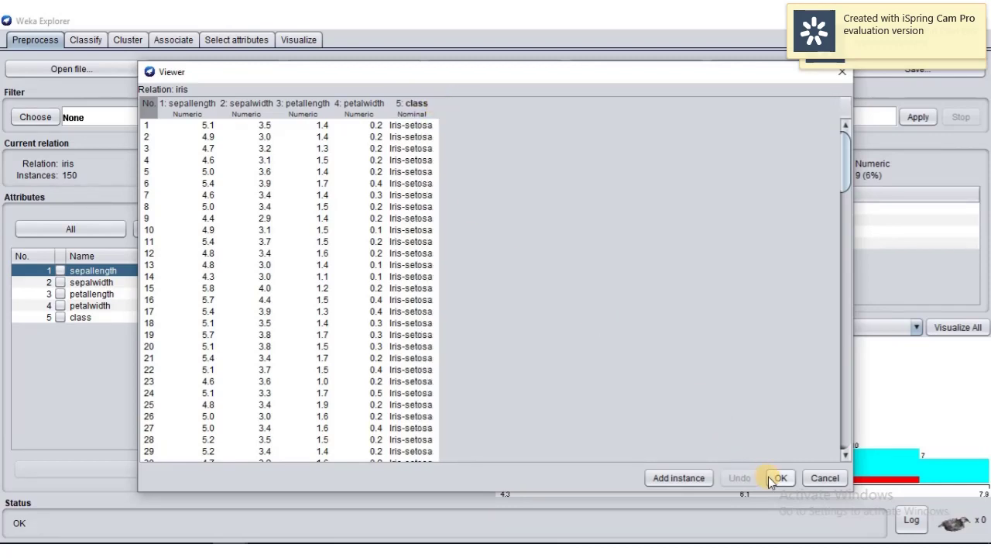
click(772, 477)
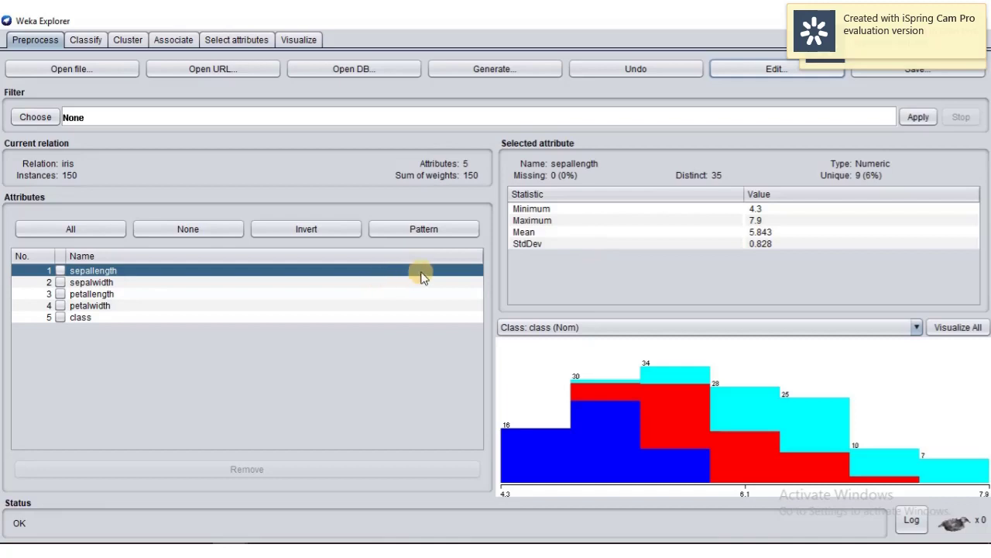
Examine the statistics of sepallength, sepalwidth and class, and identify the label behind each bar of the class distribution chart
click(104, 270)
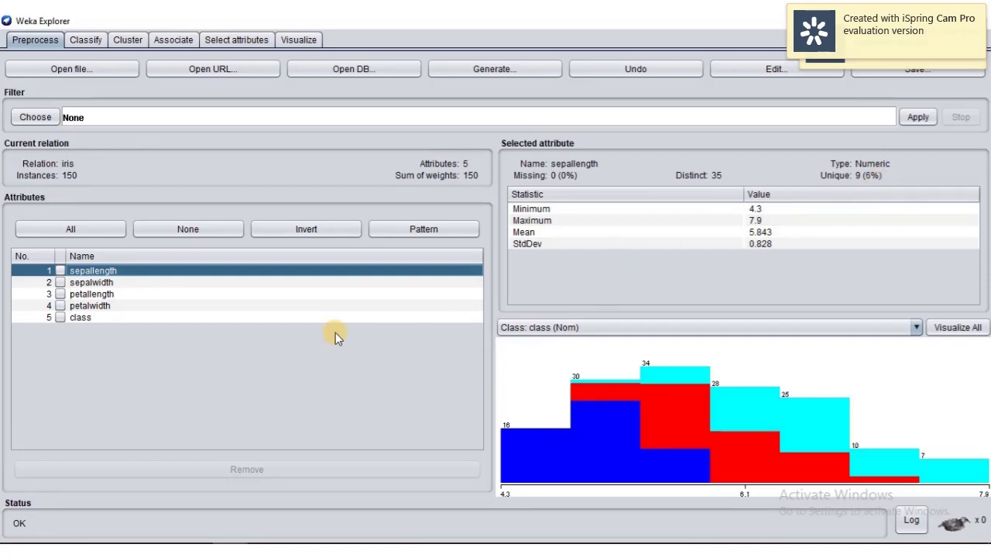
click(87, 282)
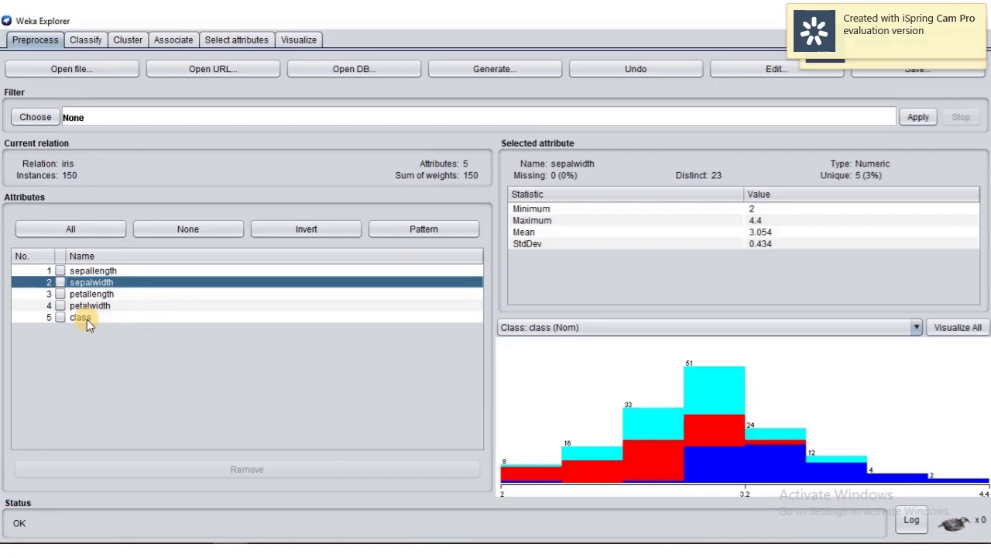
click(86, 319)
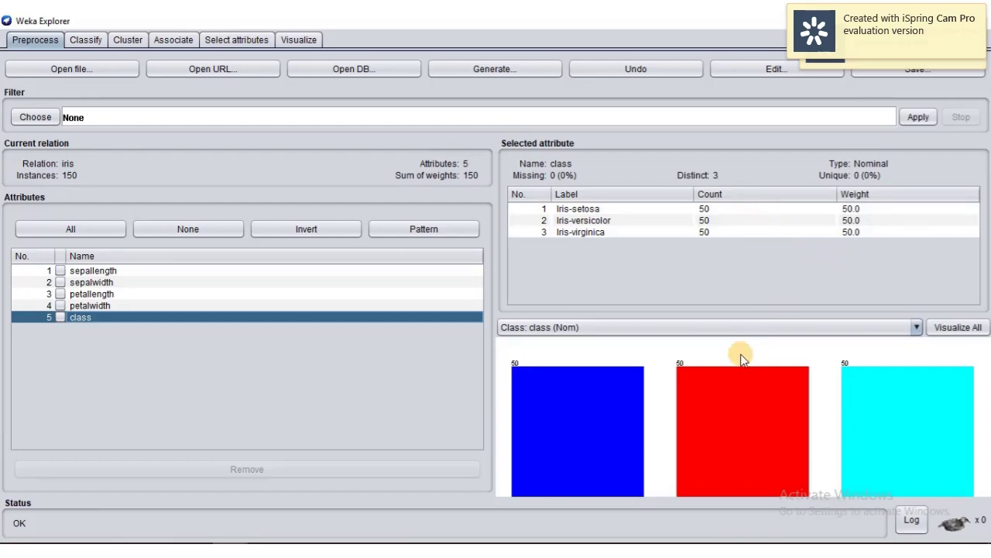
mouse_move(593, 419)
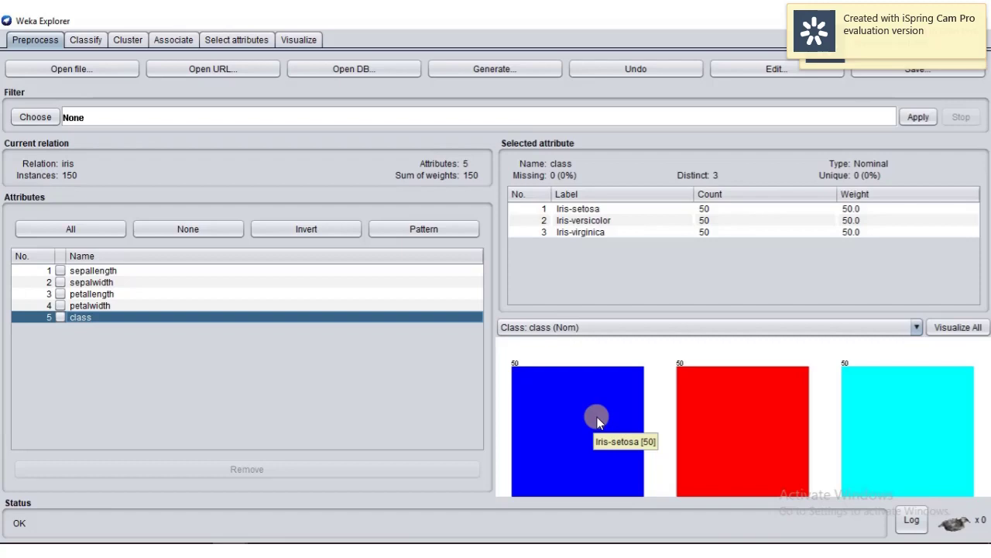
mouse_move(742, 430)
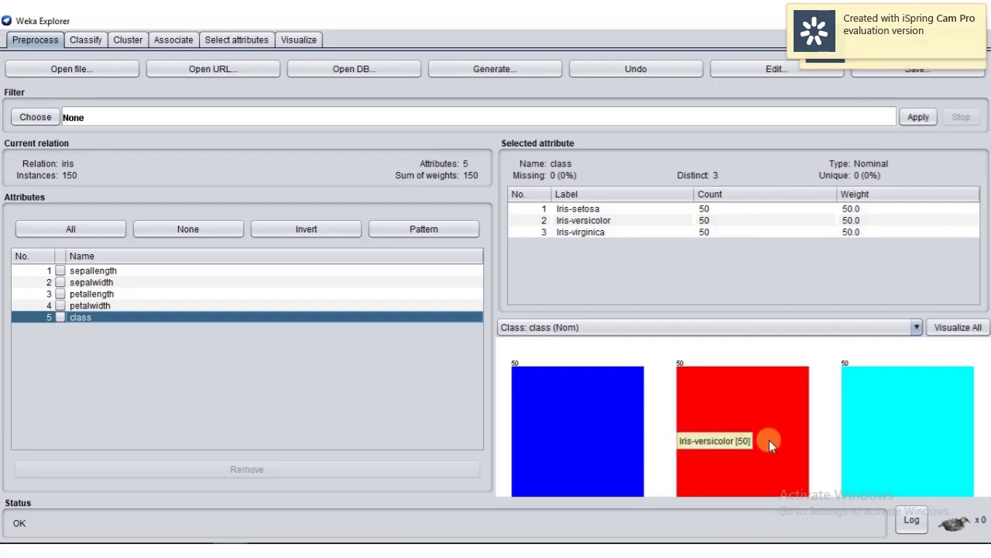
mouse_move(884, 428)
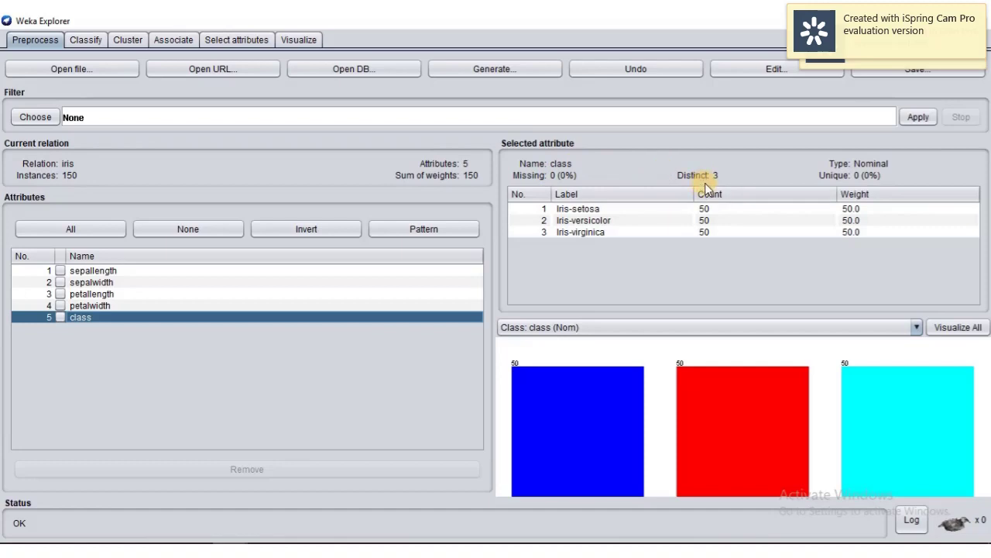
Go to classification and look through the tree algorithms in the list of available classifiers
click(75, 44)
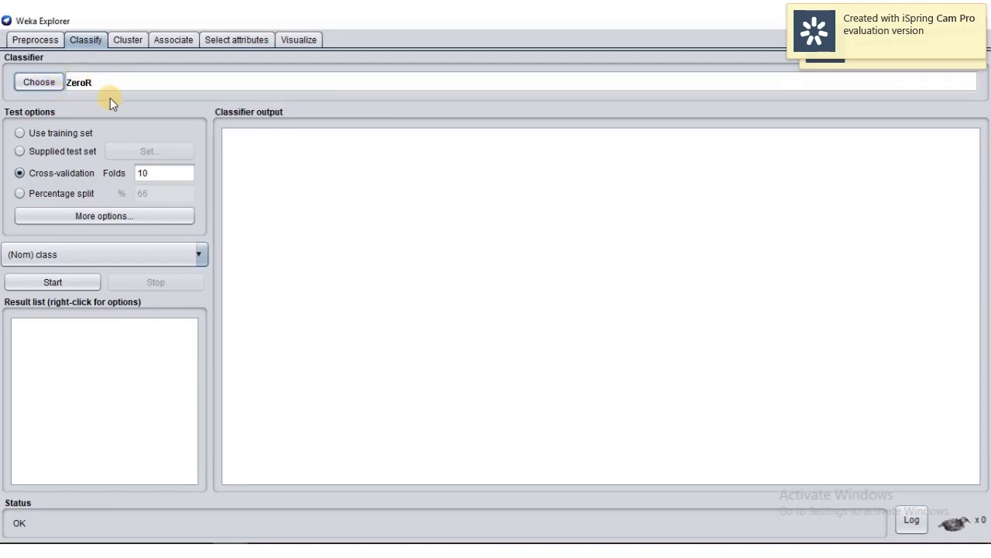
click(55, 82)
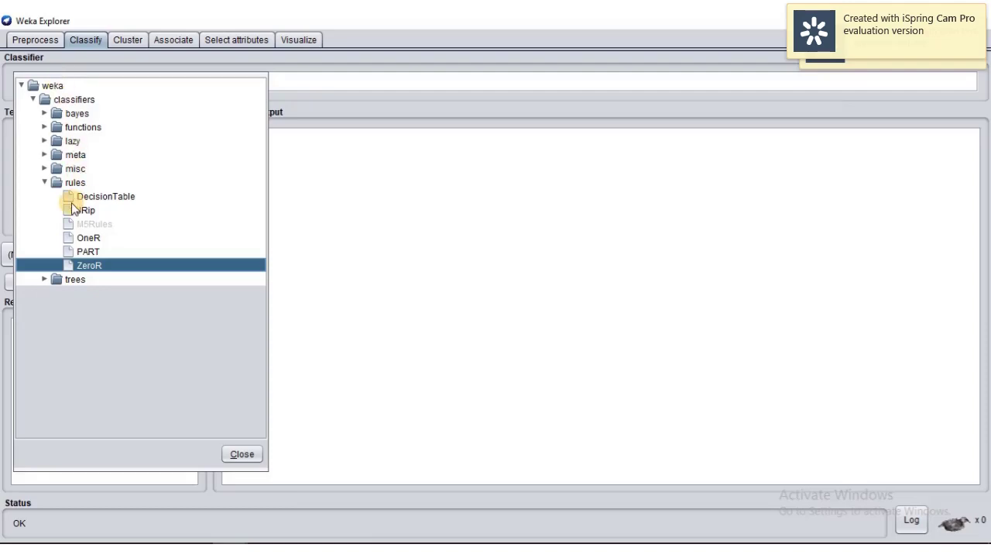
click(44, 280)
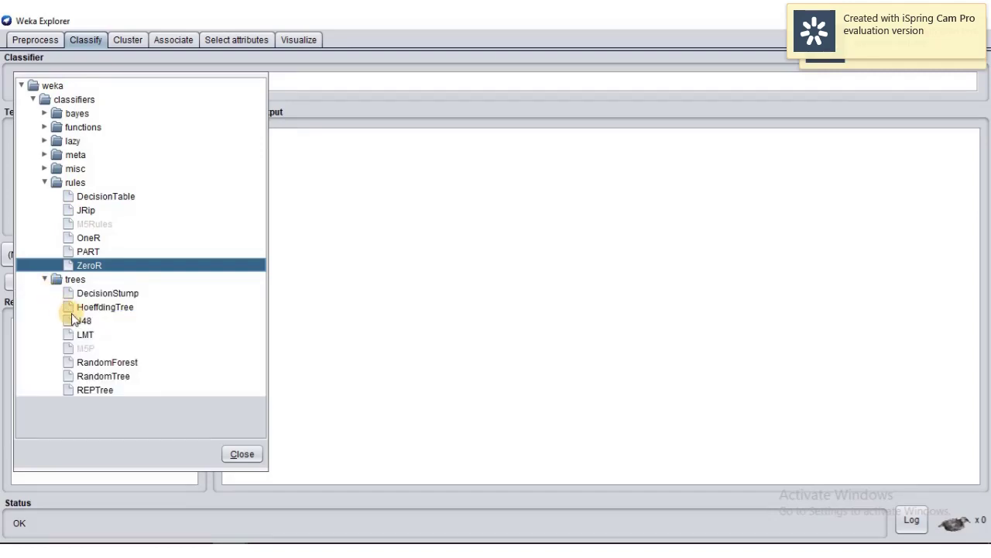
mouse_move(84, 325)
Expand the bayes and functions groups and read the descriptions of the Naive Bayes variants and Logistic
click(44, 113)
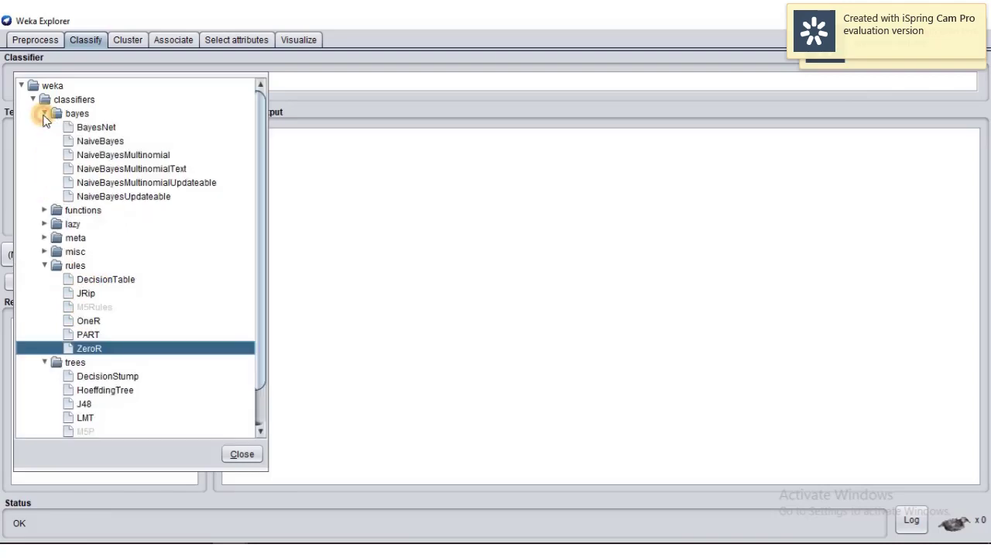
click(44, 210)
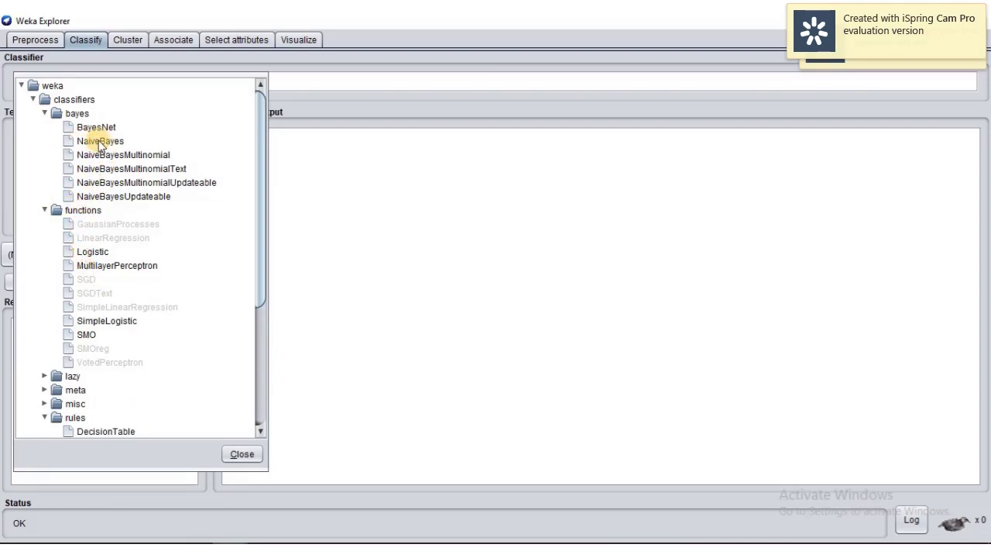
mouse_move(99, 144)
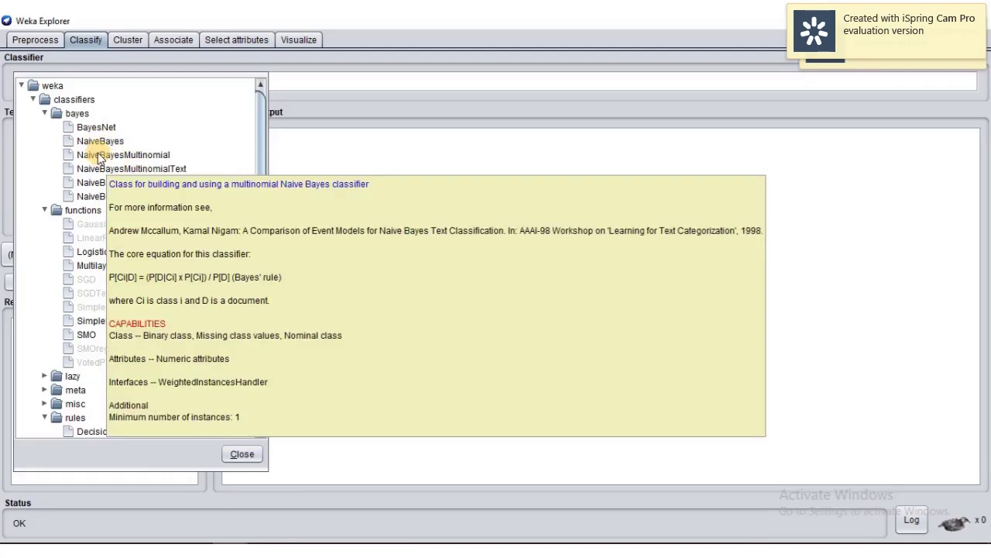
mouse_move(97, 171)
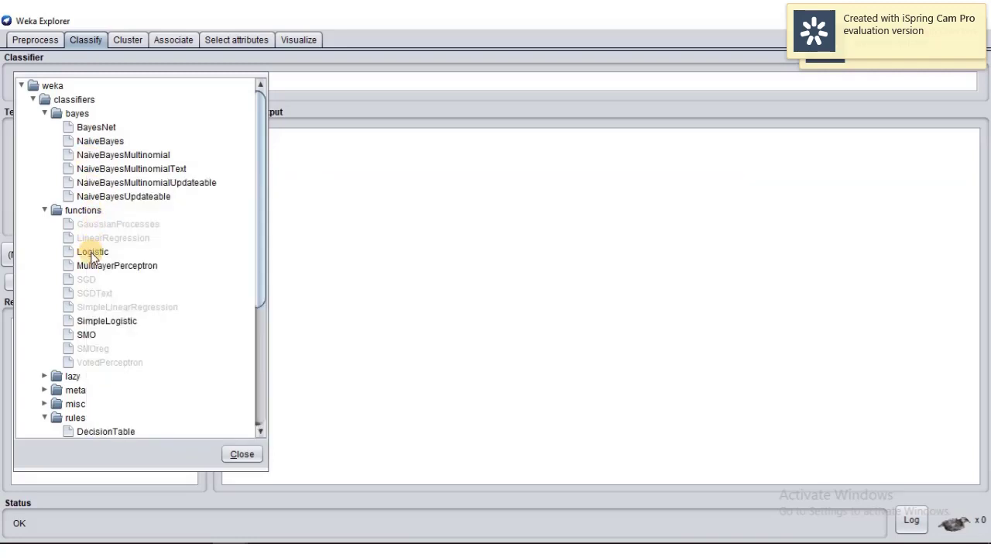
mouse_move(91, 257)
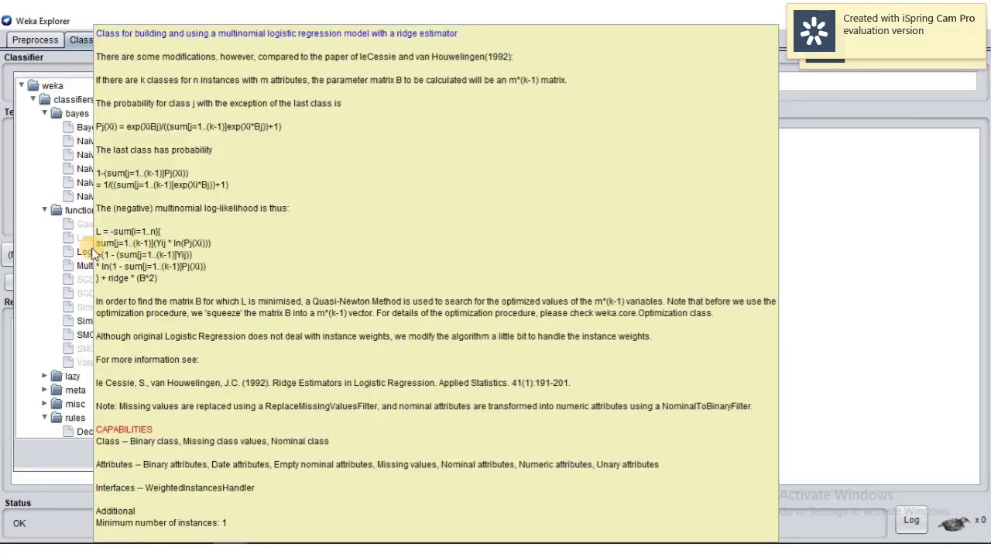
mouse_move(68, 245)
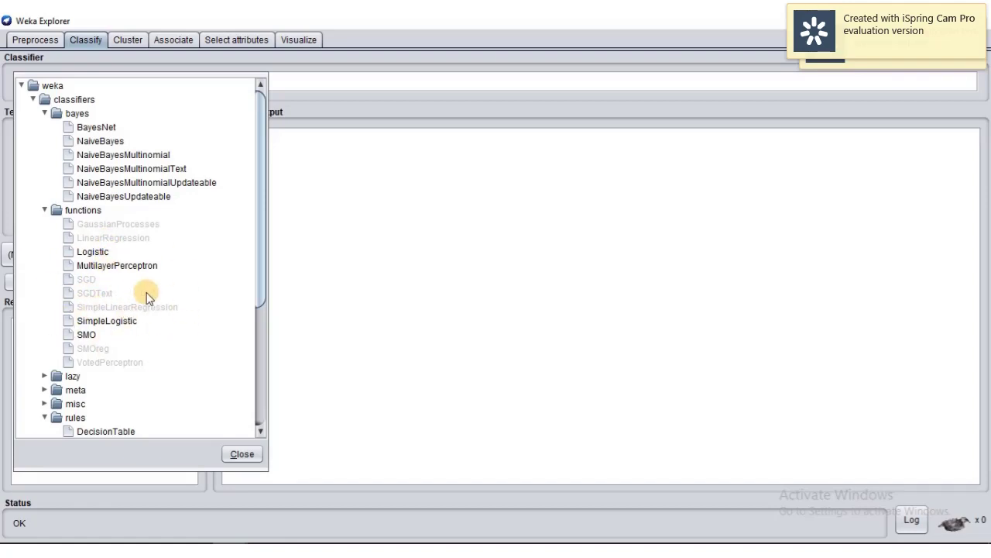
Expand the lazy group, read the descriptions of IBk and KStar, and close the classifier list
scroll(150, 290, down, 1)
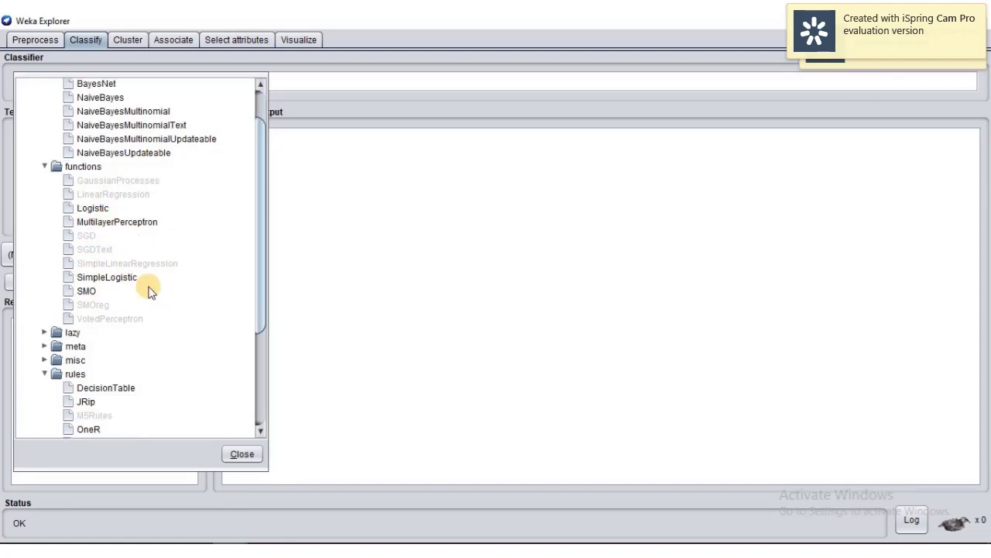
scroll(149, 290, down, 2)
click(45, 245)
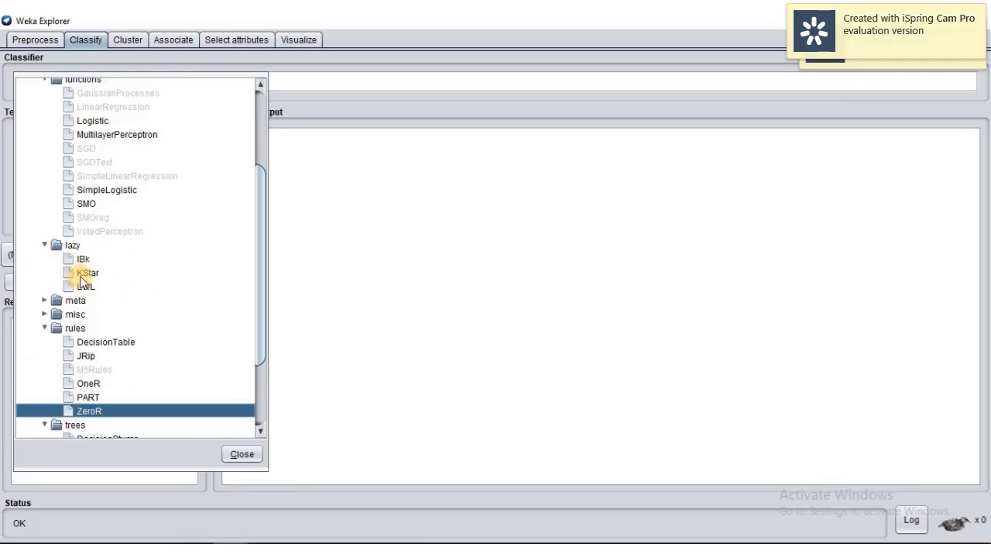
mouse_move(81, 280)
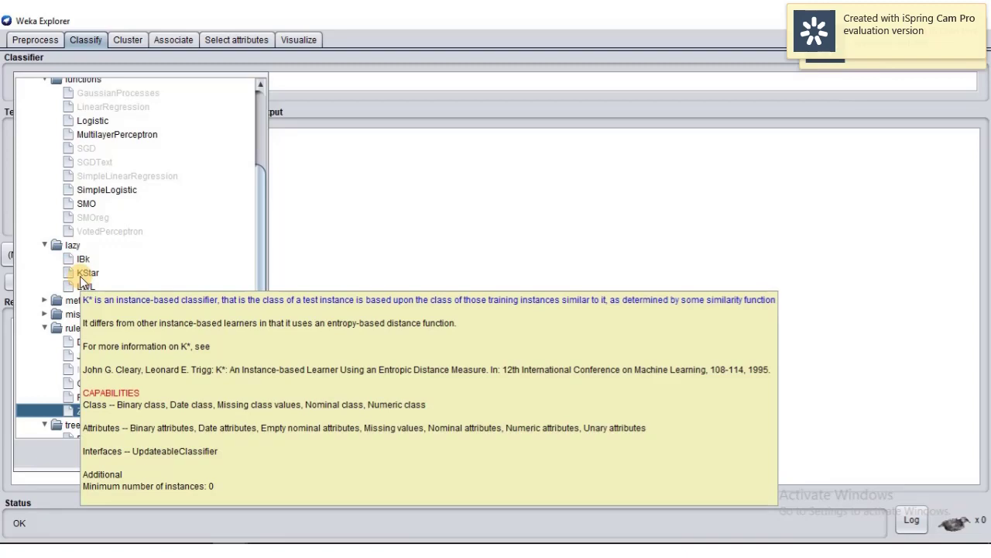
mouse_move(72, 265)
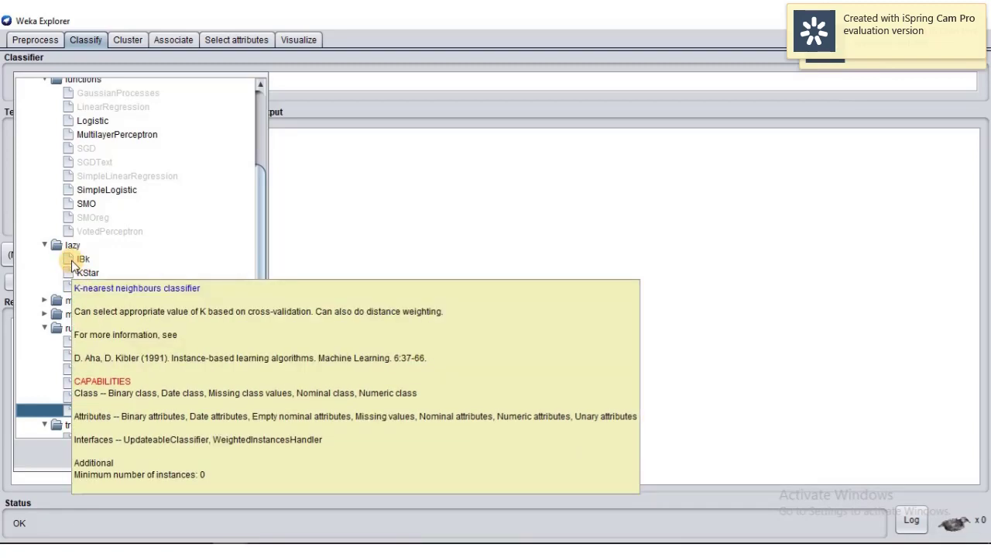
mouse_move(86, 281)
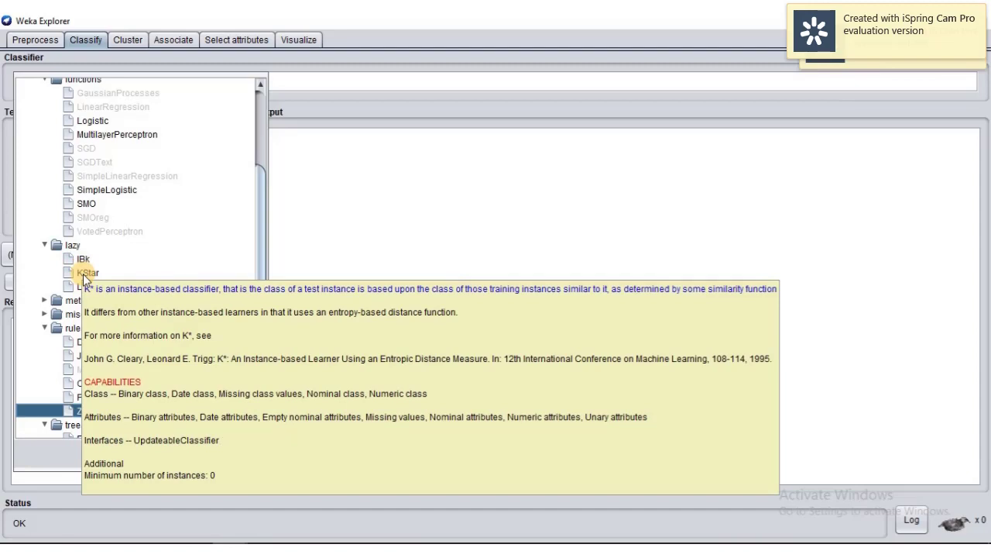
key(Escape)
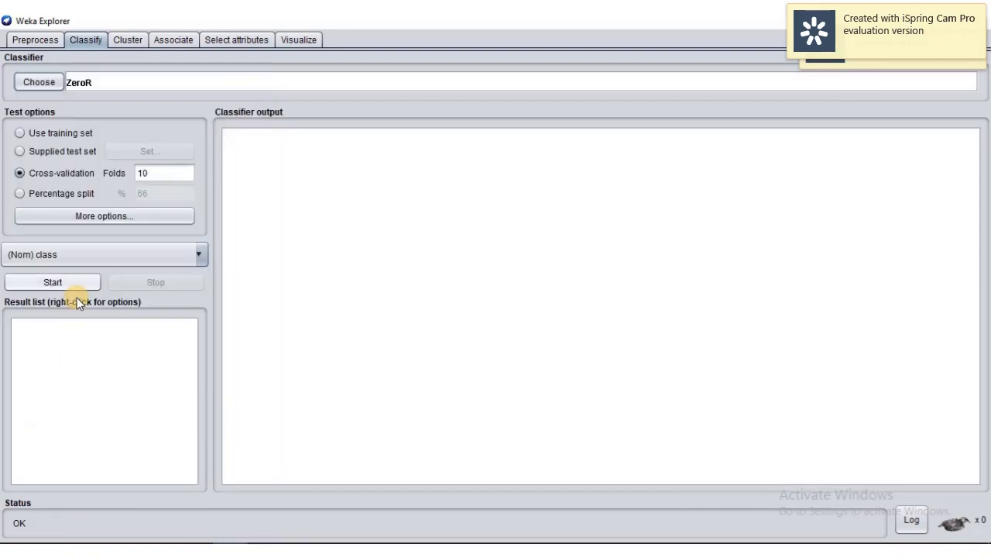
Choose the J48 tree algorithm as the classifier after reading its description
click(33, 84)
click(47, 280)
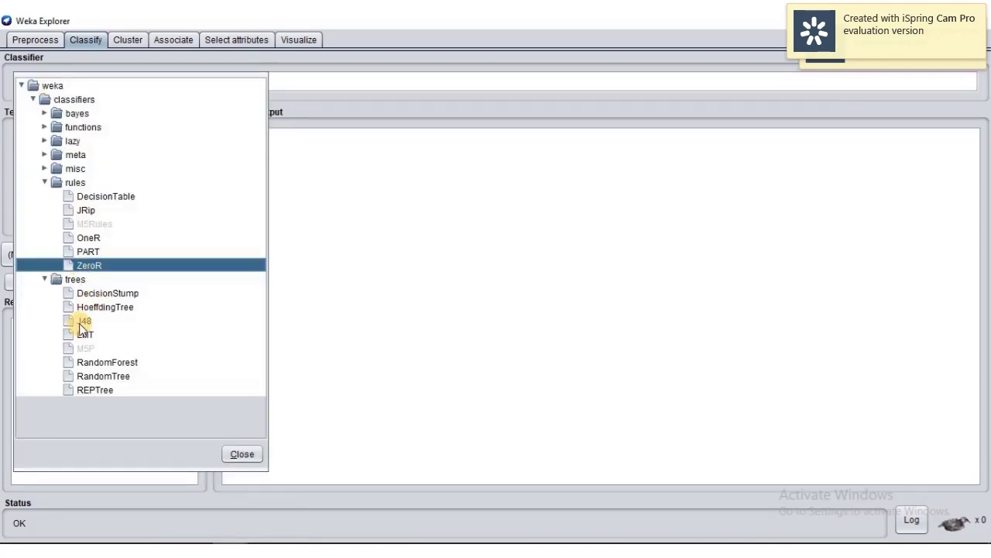
mouse_move(83, 327)
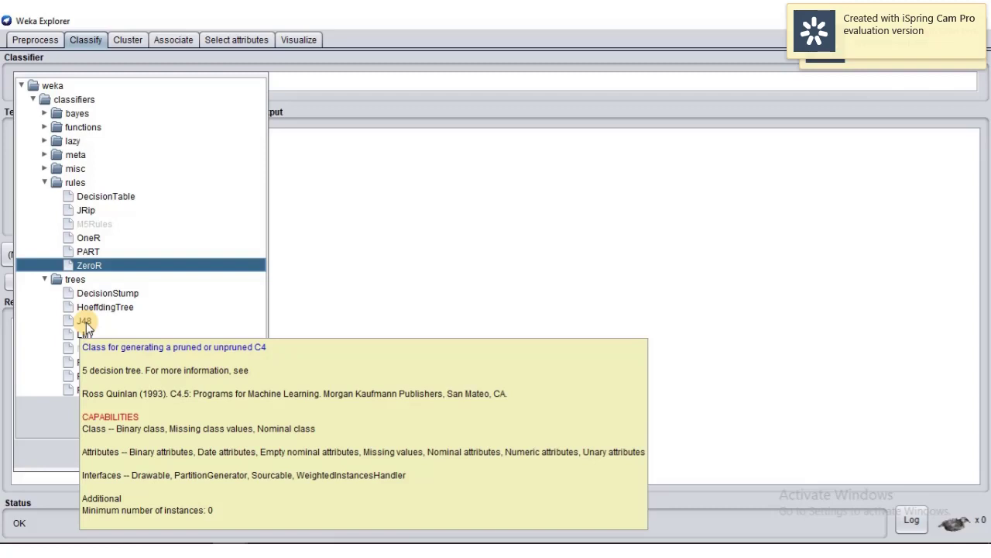
click(84, 322)
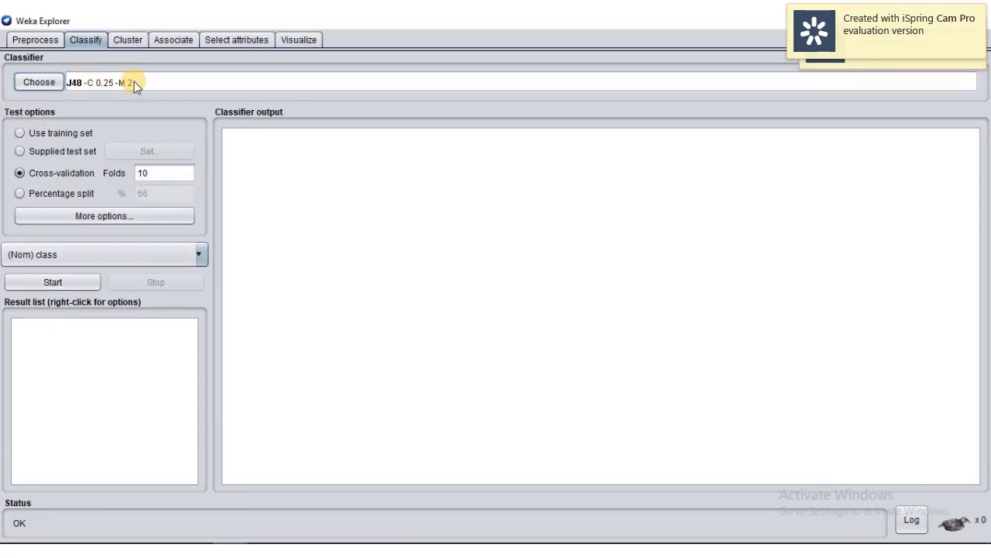
Examine J48's parameters and capabilities in its settings, and close them without changing any values
click(193, 83)
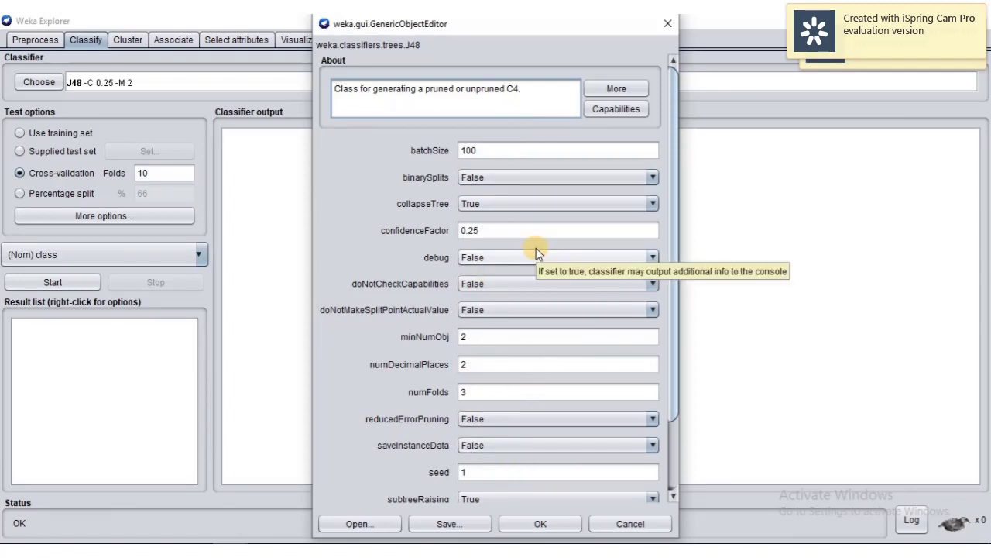
mouse_move(672, 388)
mouse_down()
mouse_move(670, 457)
mouse_move(672, 372)
mouse_up()
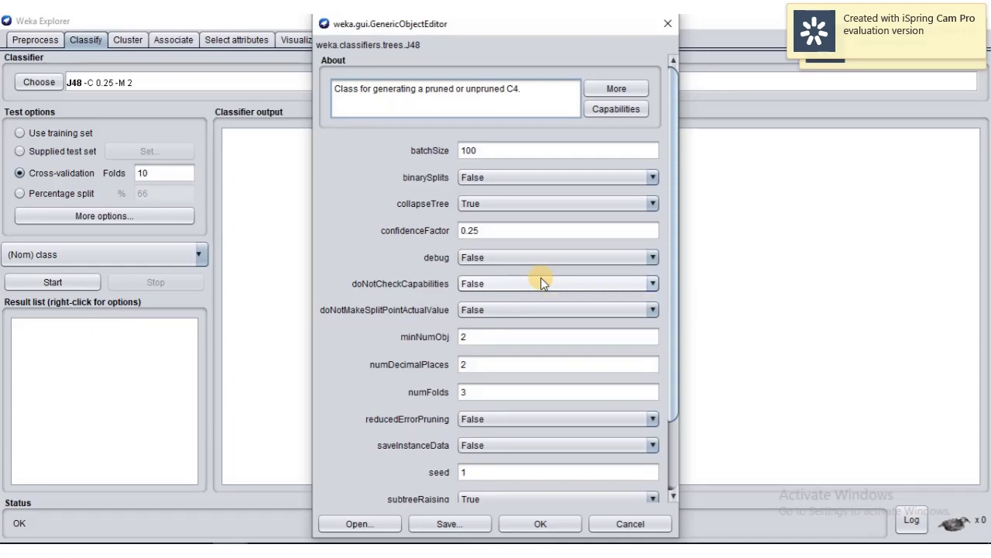
scroll(541, 277, down, 2)
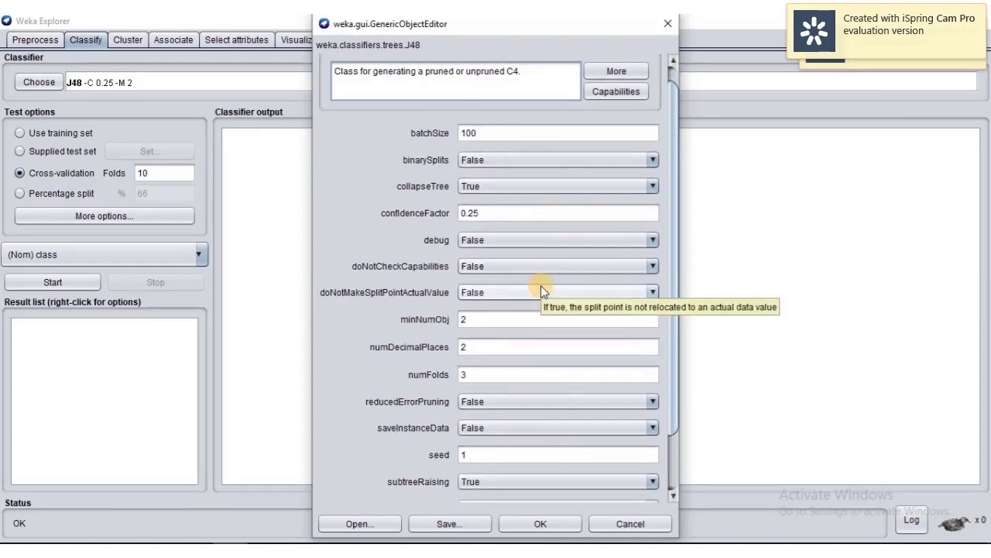
scroll(541, 285, up, 2)
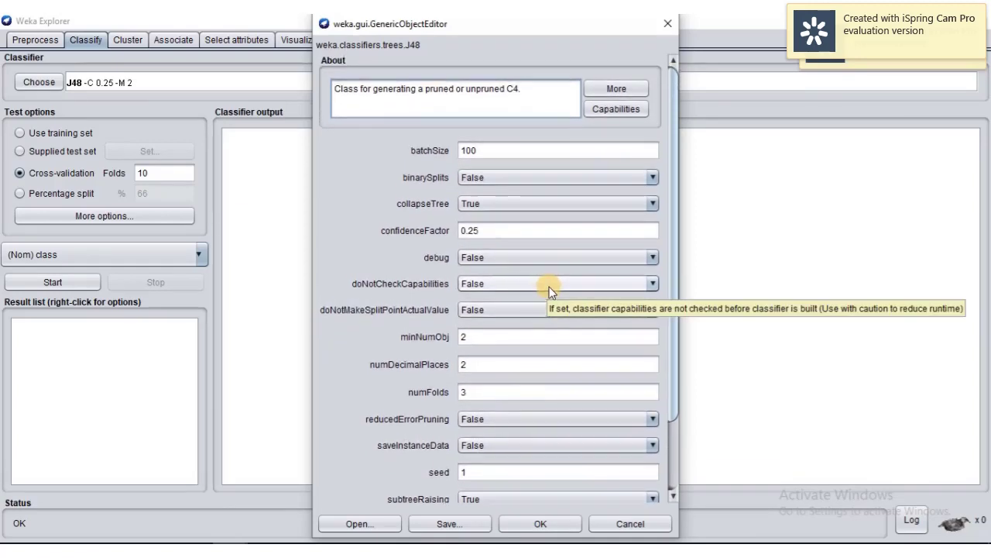
click(613, 111)
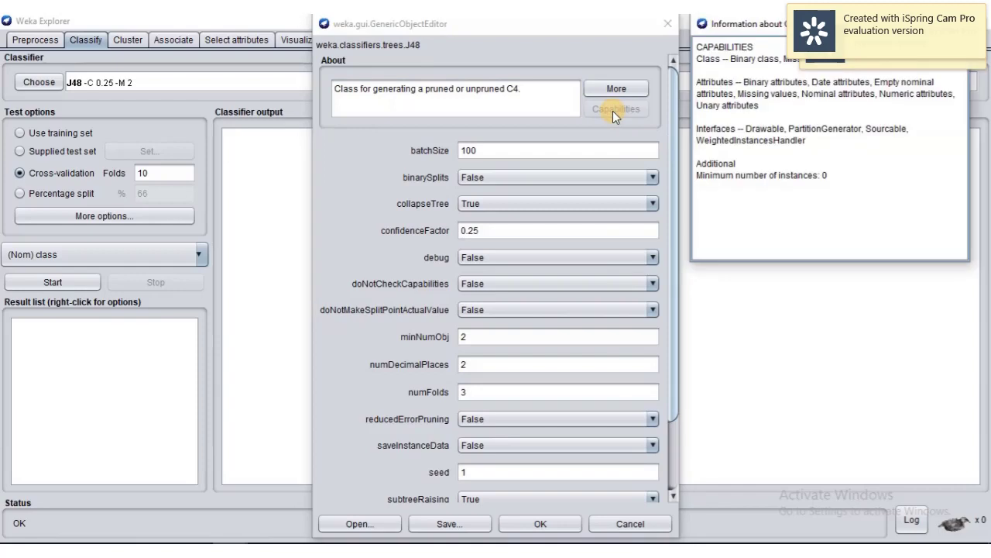
click(640, 109)
click(959, 24)
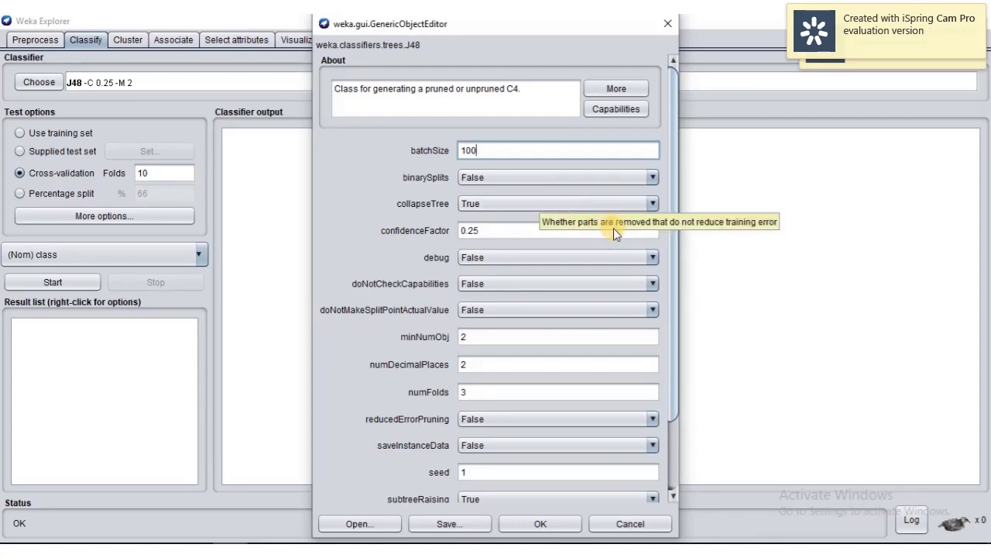
click(541, 525)
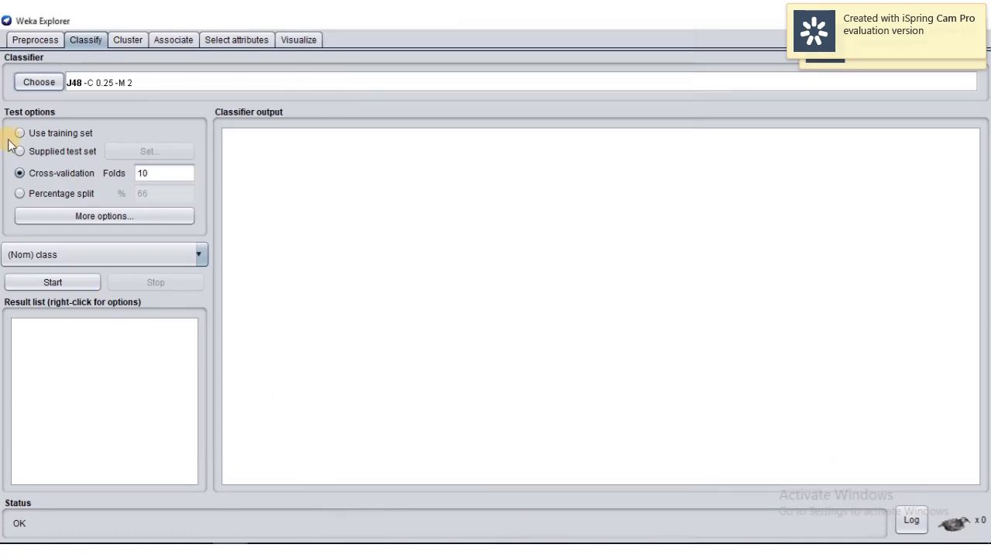
Try the training set, supplied test set and cross-validation test options in turn, and look through the classifier evaluation options
click(70, 134)
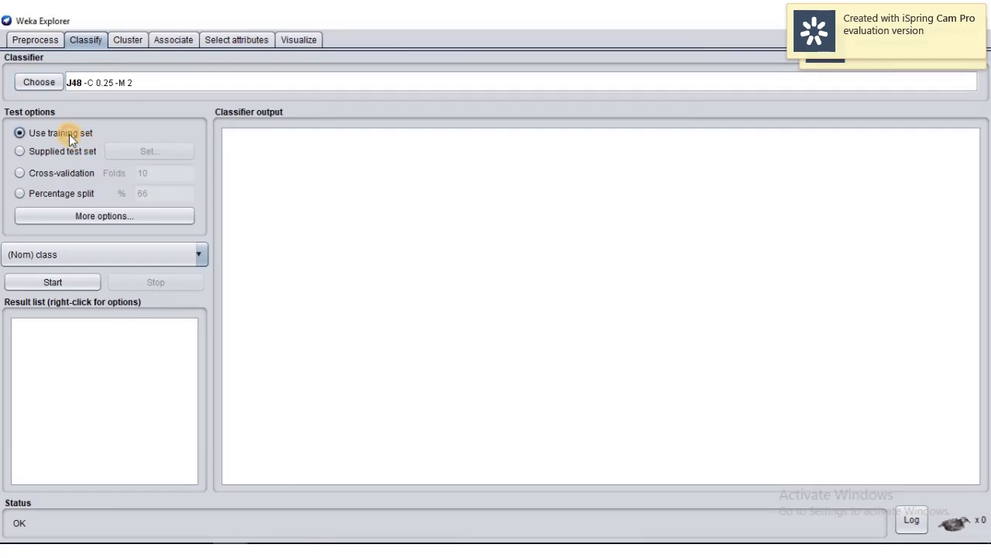
click(83, 215)
drag(85, 216, 312, 133)
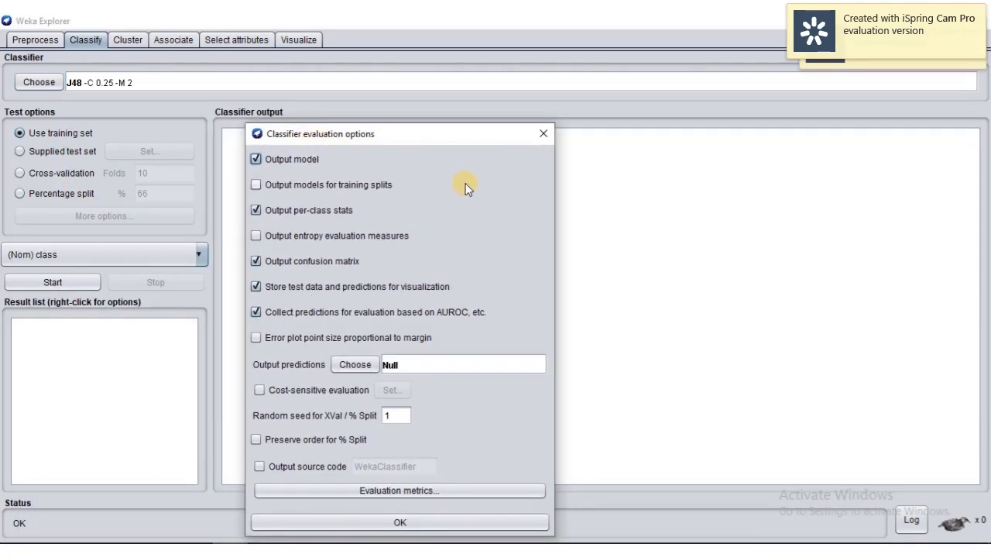
click(544, 134)
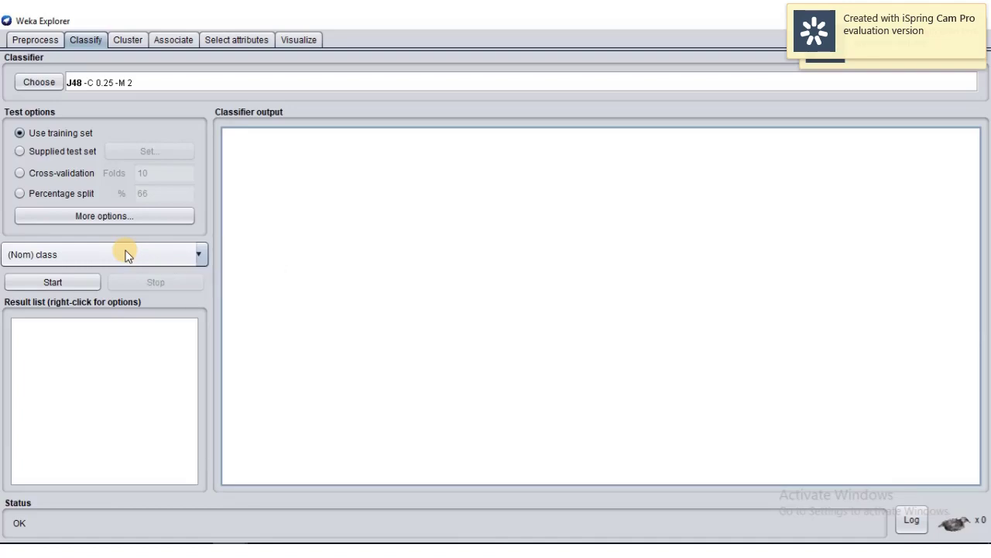
click(70, 151)
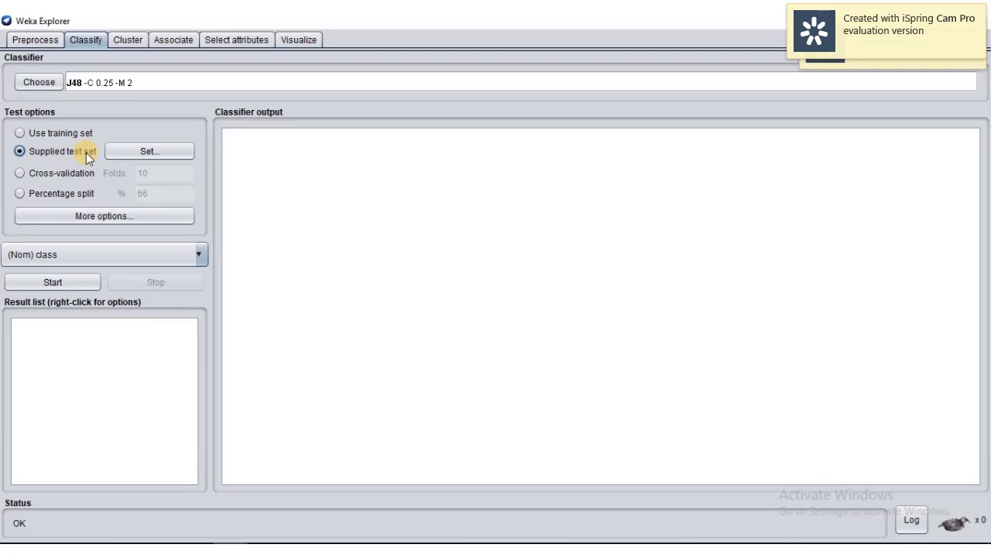
click(87, 171)
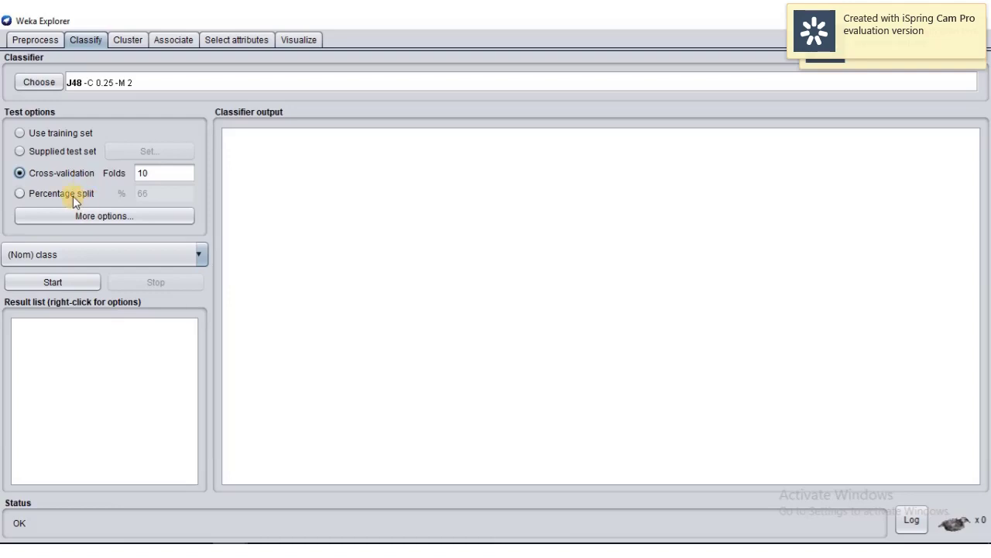
Select a percentage split as the test option and set it to 70%
click(74, 197)
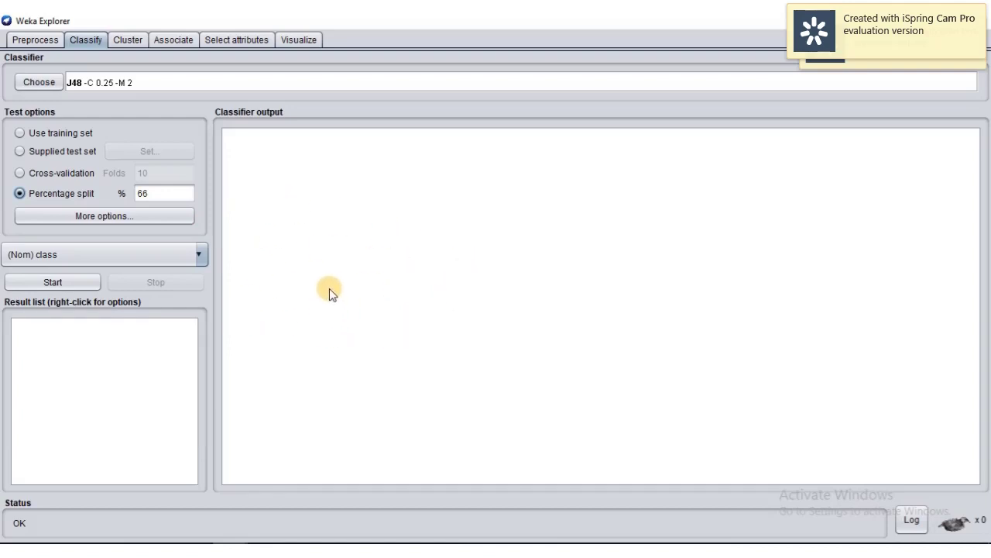
drag(148, 194, 129, 195)
key(BackSpace)
key(BackSpace)
text(50)
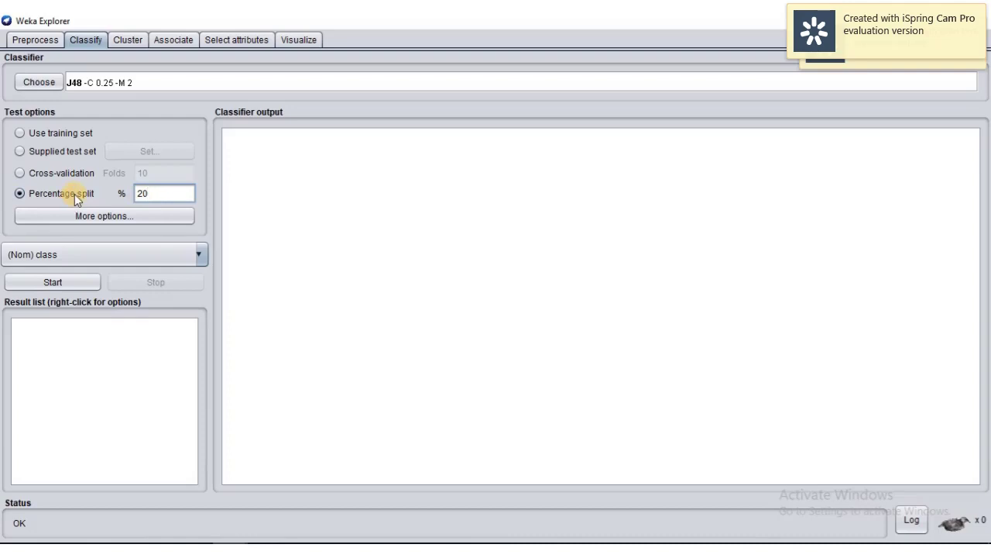
drag(150, 193, 136, 195)
key(BackSpace)
text(70)
Set the output predictions to PlainText in the classifier evaluation options and look over the other prediction formats
click(89, 217)
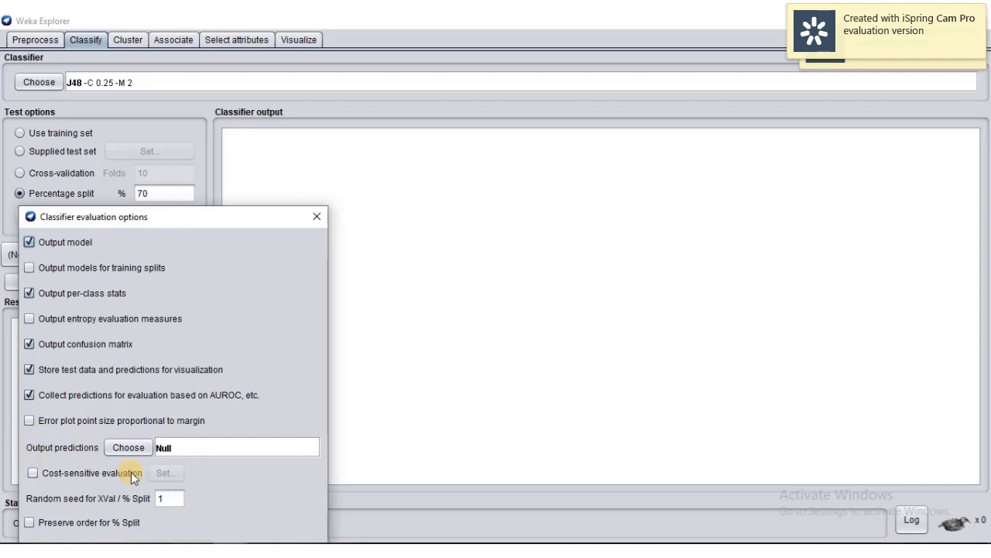
click(122, 454)
scroll(237, 494, down, 1)
click(237, 518)
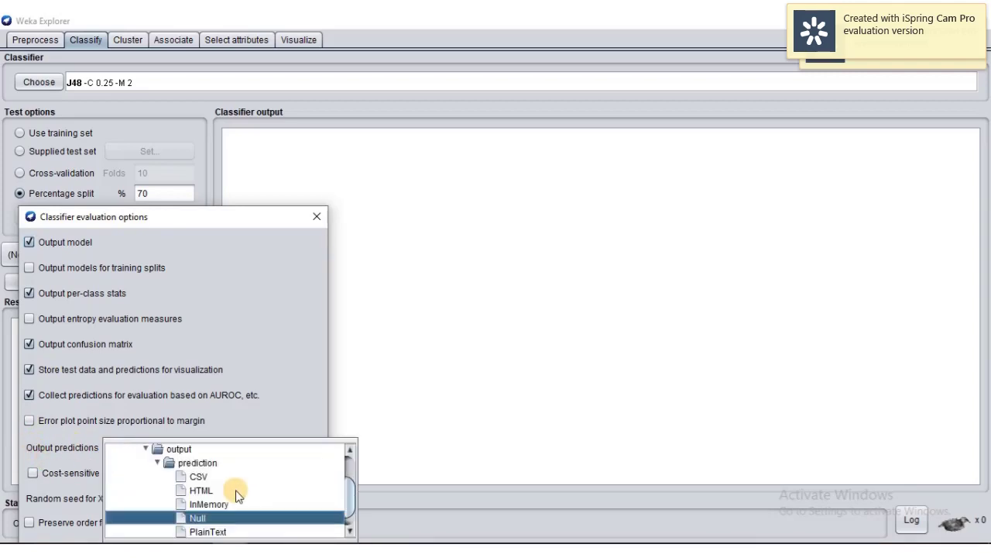
scroll(283, 518, down, 1)
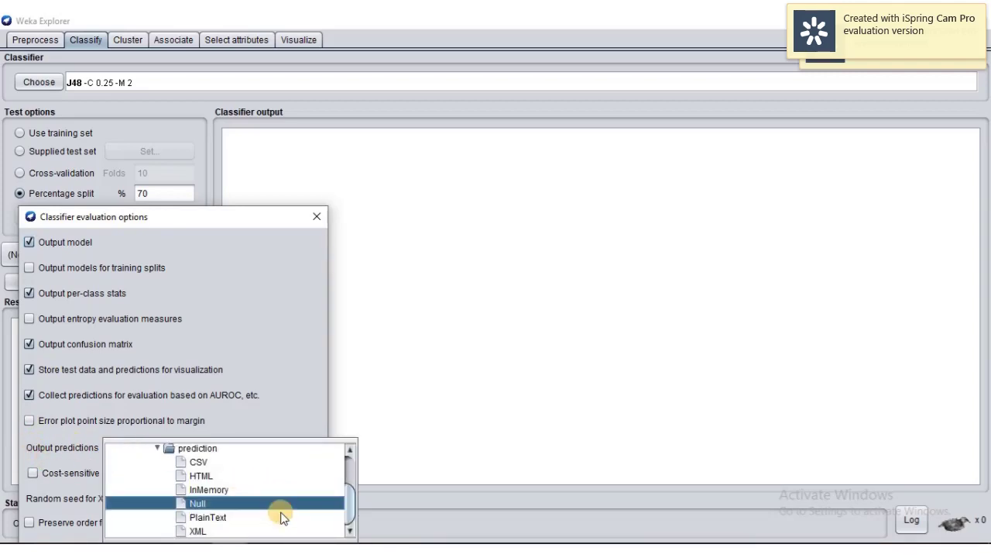
click(221, 517)
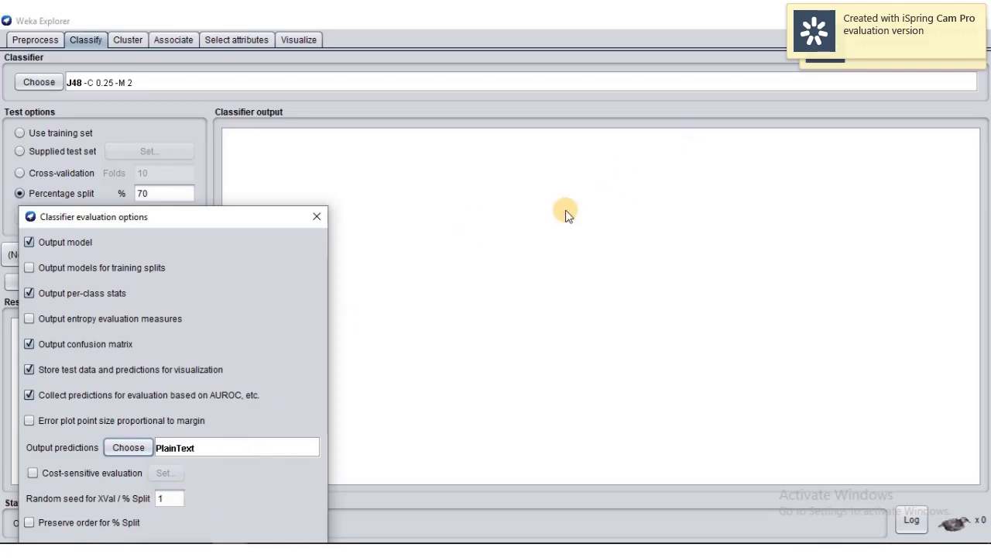
click(138, 448)
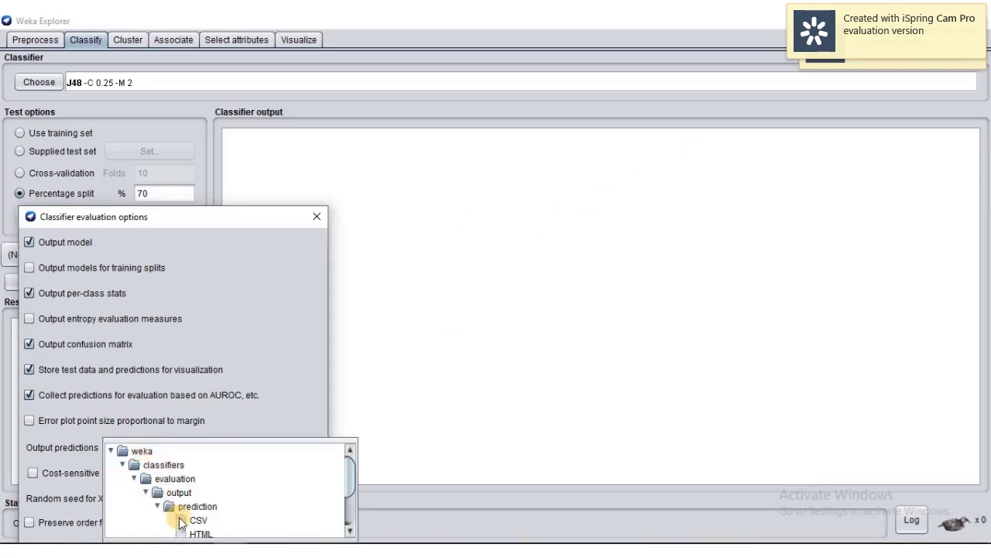
scroll(209, 519, down, 2)
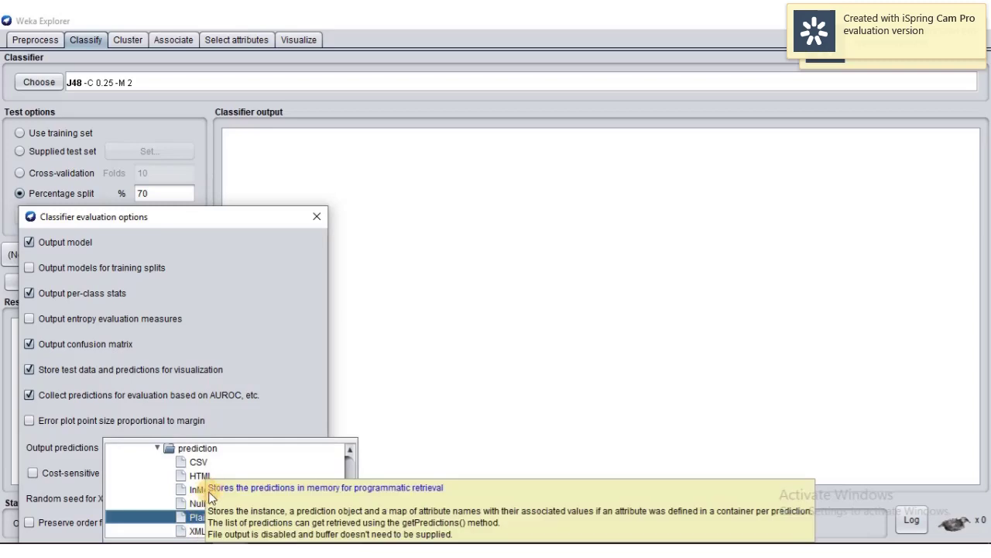
click(249, 420)
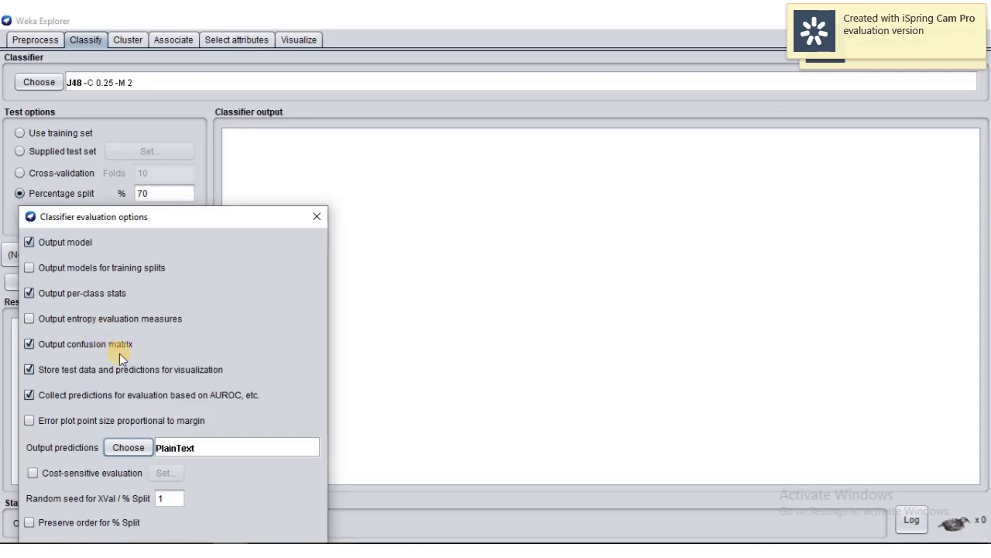
click(319, 218)
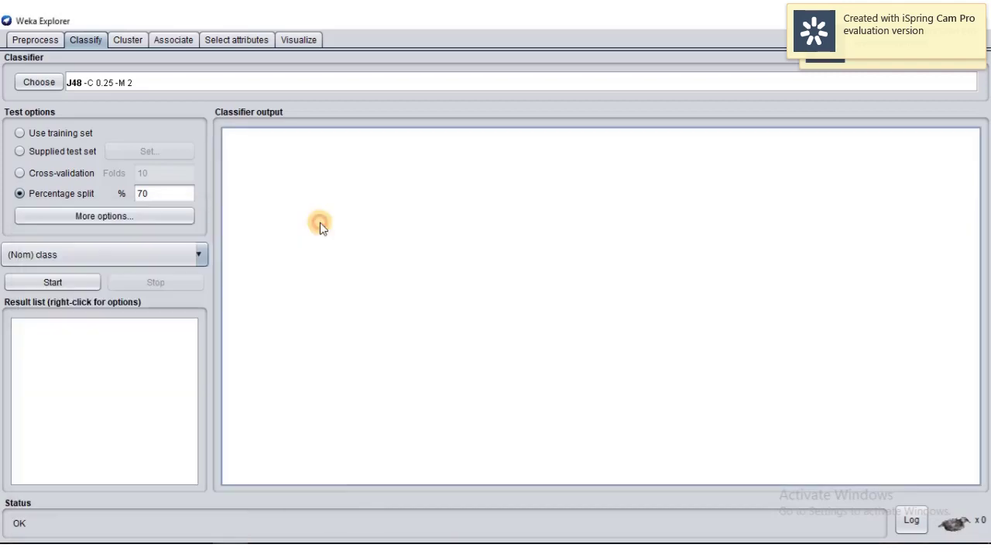
Look through the attributes available as the prediction target and keep the nominal class attribute selected
click(72, 260)
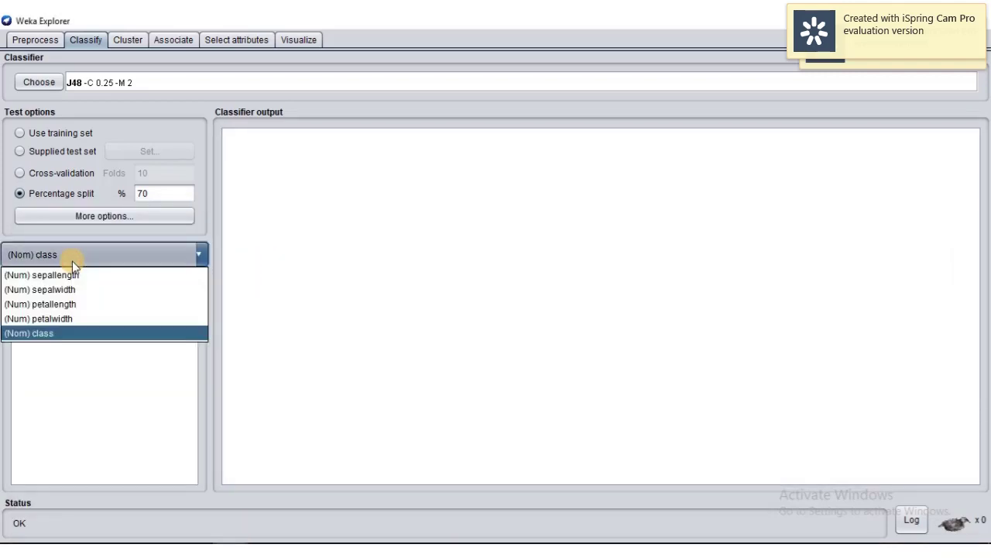
click(73, 261)
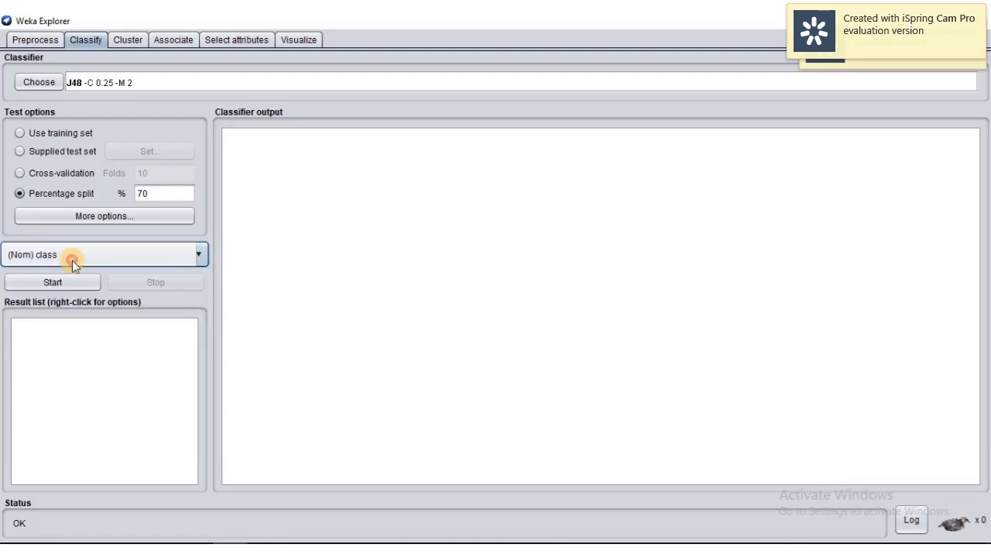
click(72, 261)
click(72, 261)
click(72, 261)
click(44, 336)
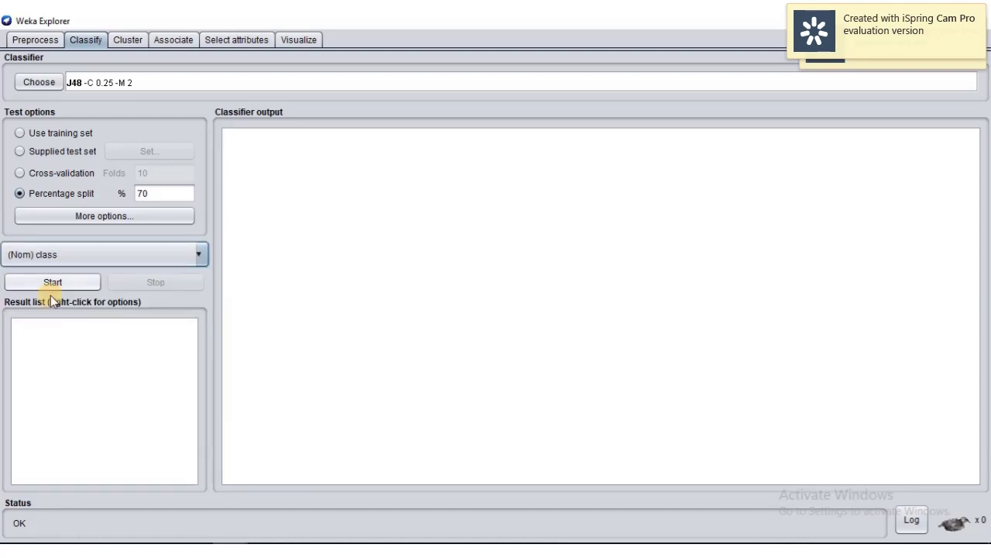
click(27, 259)
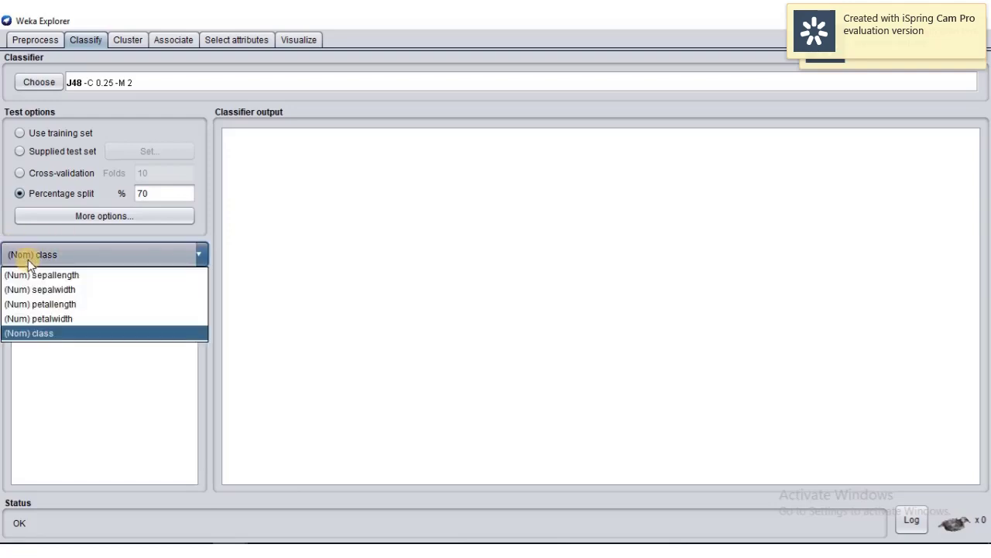
click(27, 260)
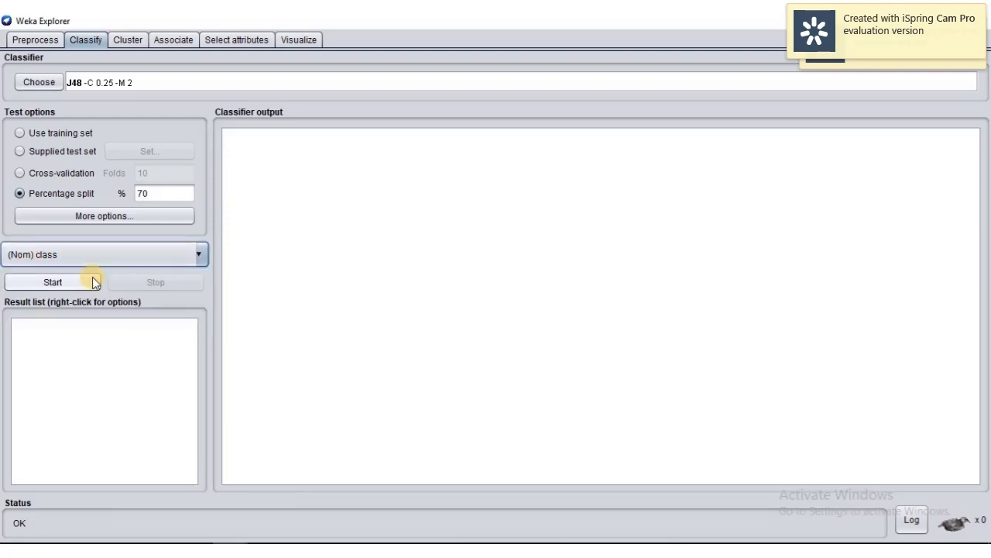
Run J48 with the 70% percentage split and review the classifier output up to the run information and pruned tree
click(48, 283)
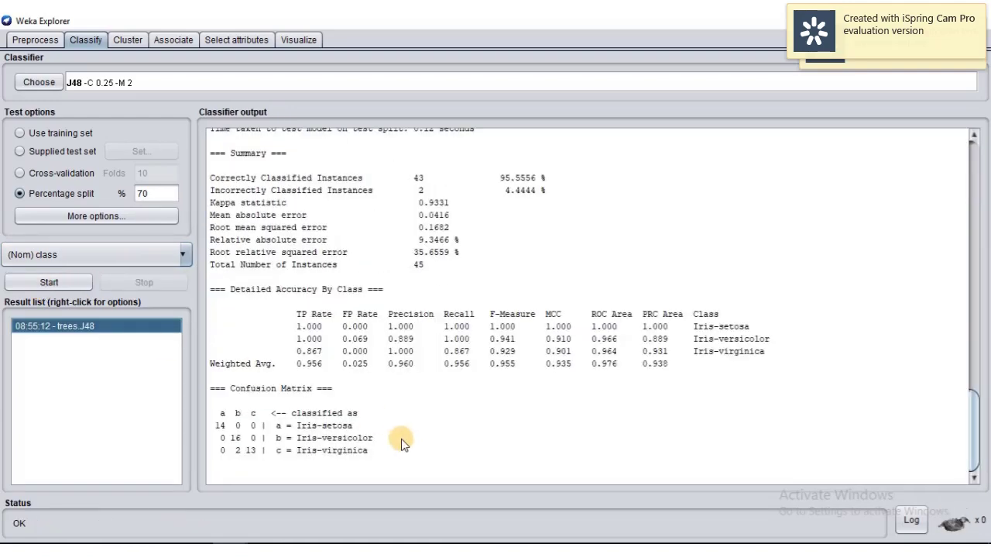
scroll(401, 440, up, 10)
scroll(401, 441, up, 10)
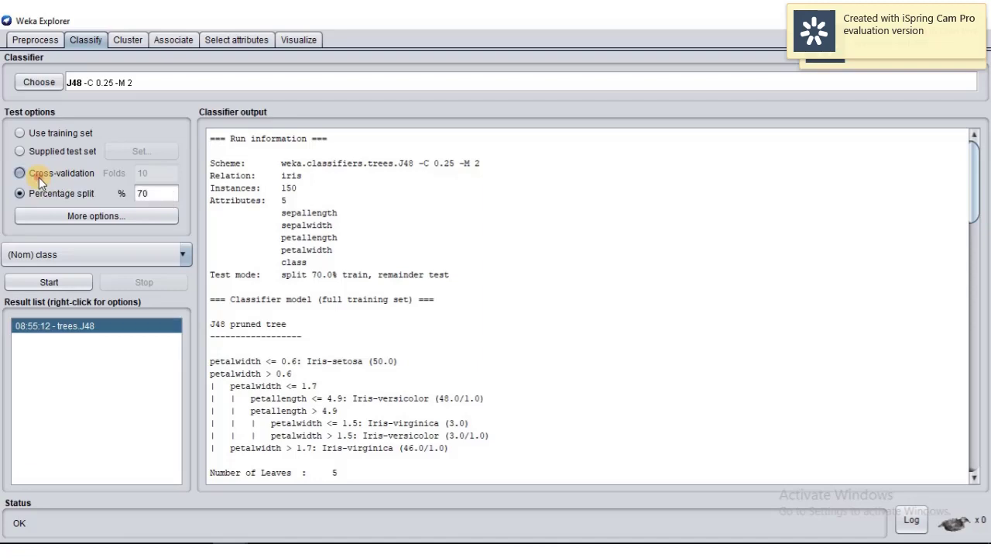
Run J48 again with 10-fold cross-validation and look through the listed predictions in the classifier output
click(61, 175)
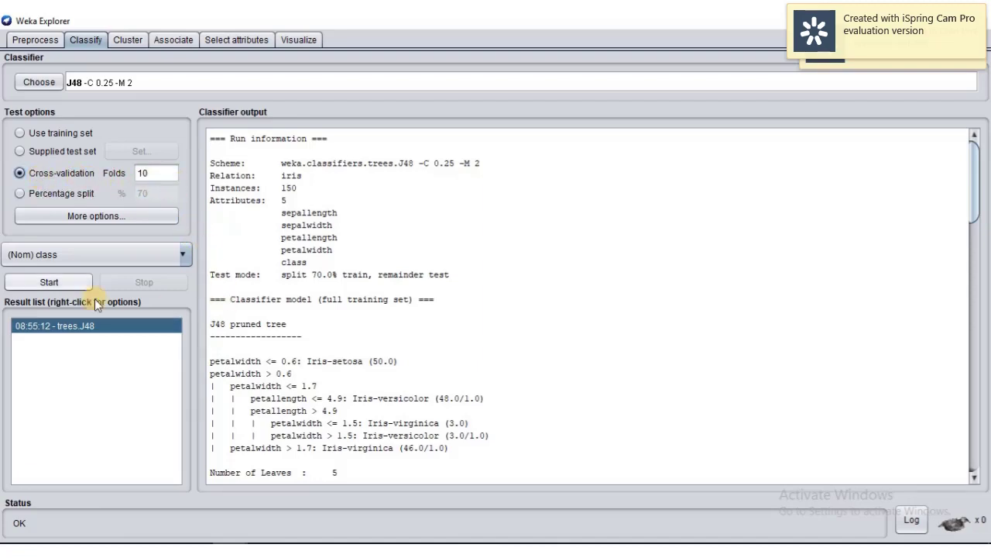
click(51, 283)
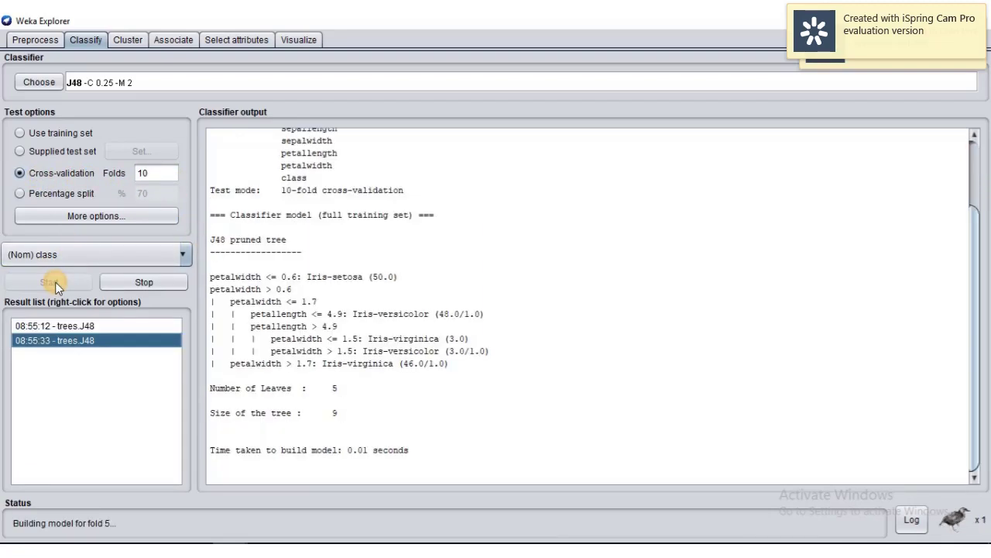
scroll(464, 364, up, 5)
scroll(481, 363, up, 10)
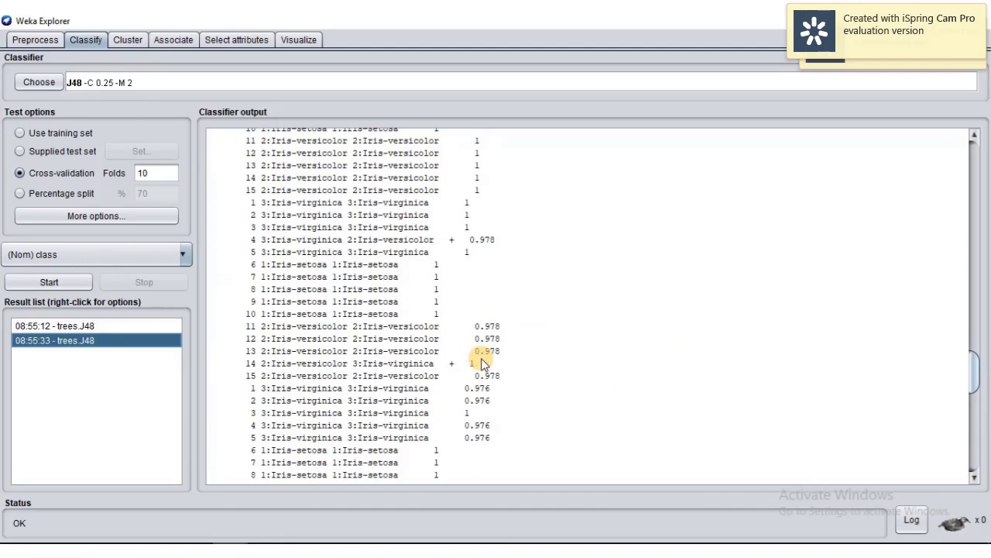
Review the cross-validation output from the run information through the J48 pruned tree to the start of the test data predictions
scroll(481, 361, up, 10)
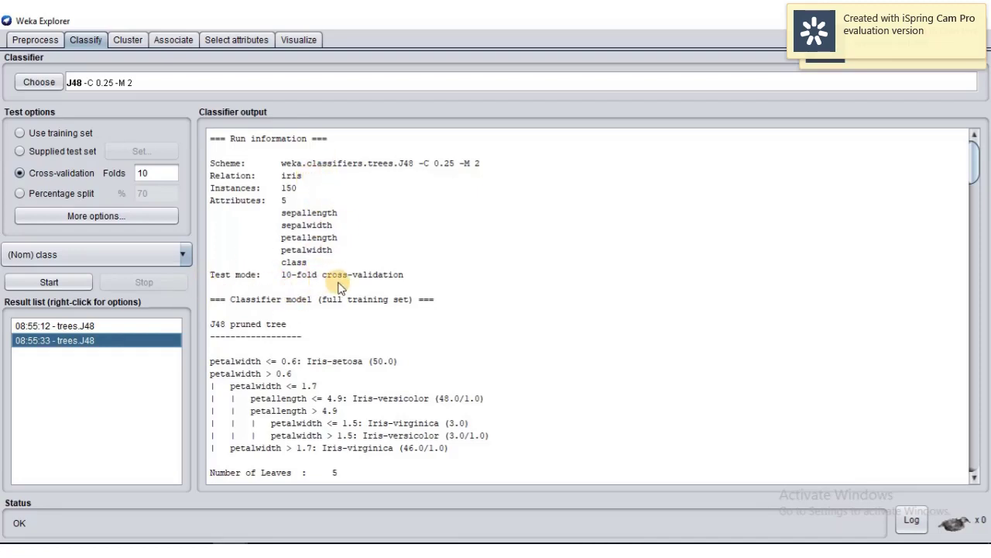
scroll(379, 284, down, 2)
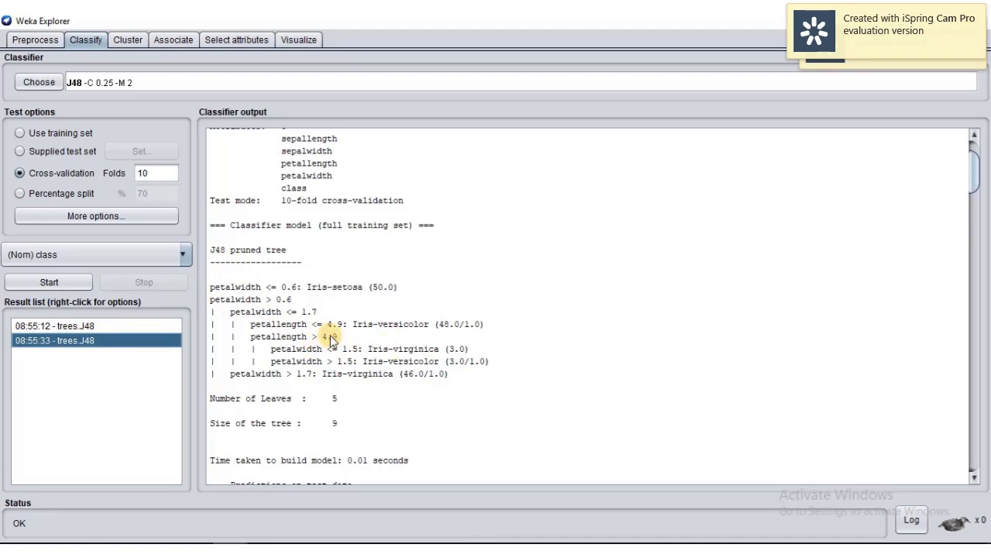
scroll(459, 346, down, 1)
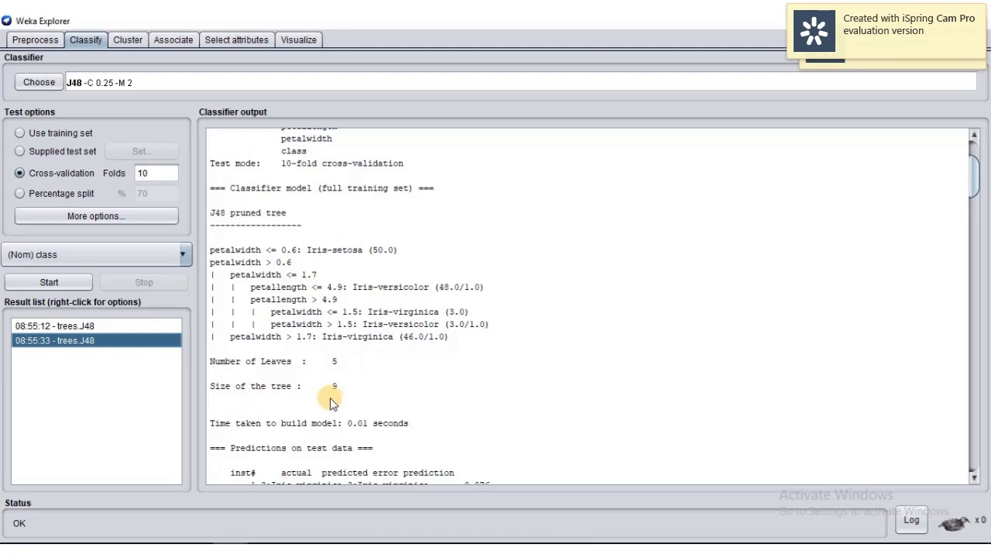
scroll(410, 391, down, 3)
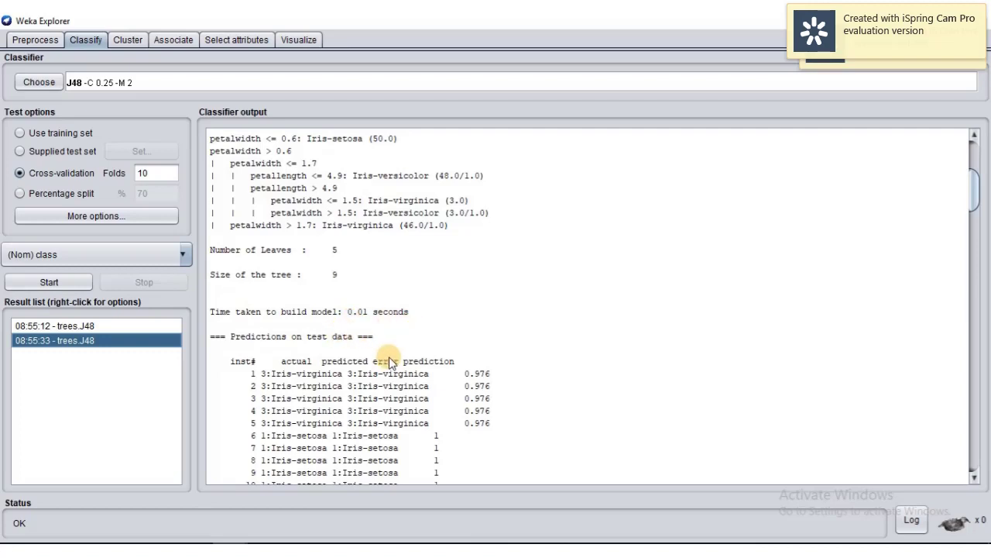
scroll(389, 362, down, 3)
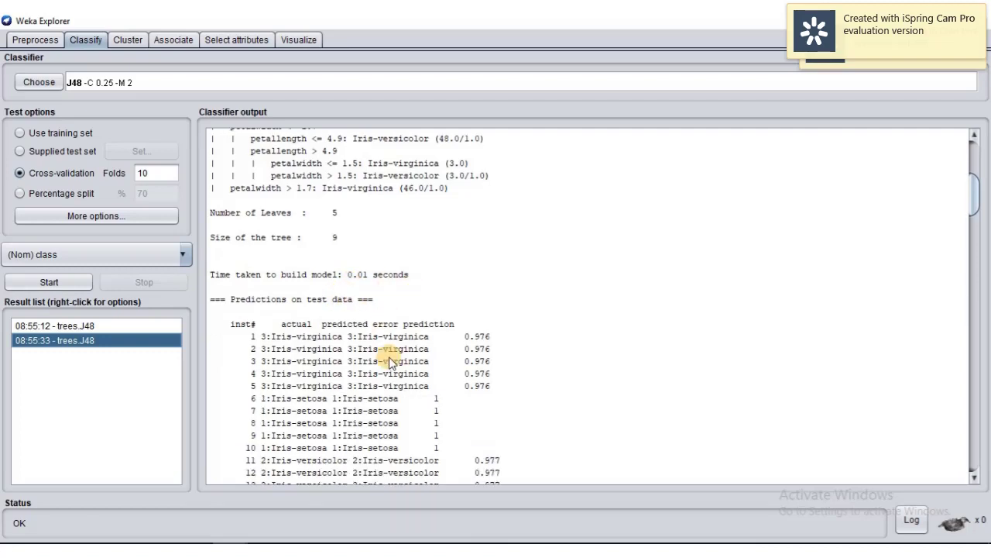
Set the output predictions to Null in the classifier evaluation options and close the options
right_click(76, 347)
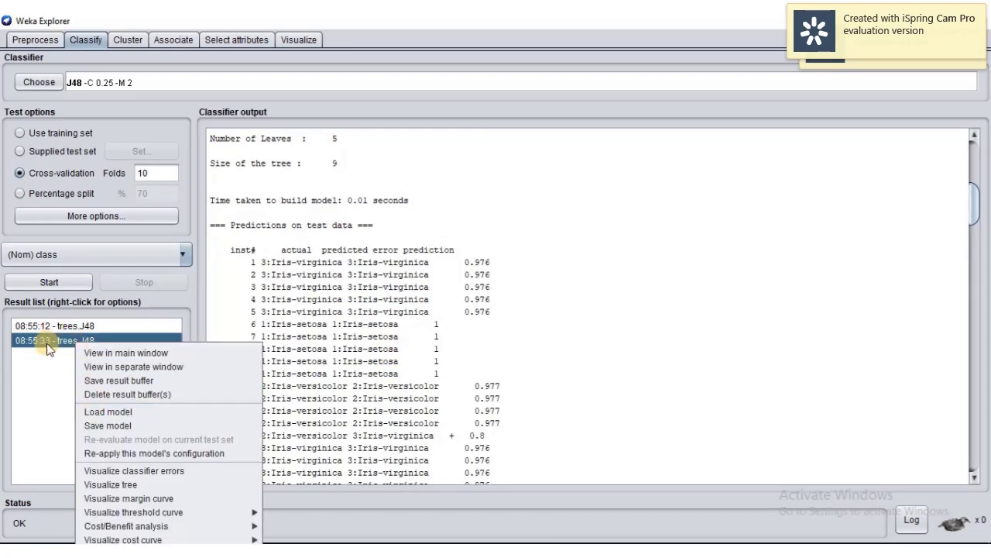
click(65, 260)
click(76, 215)
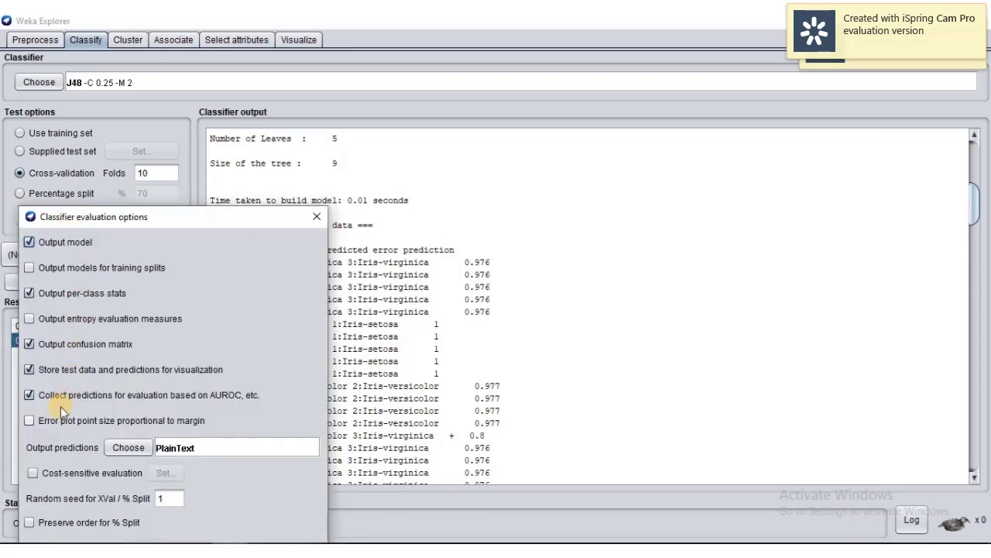
click(128, 448)
scroll(189, 496, down, 2)
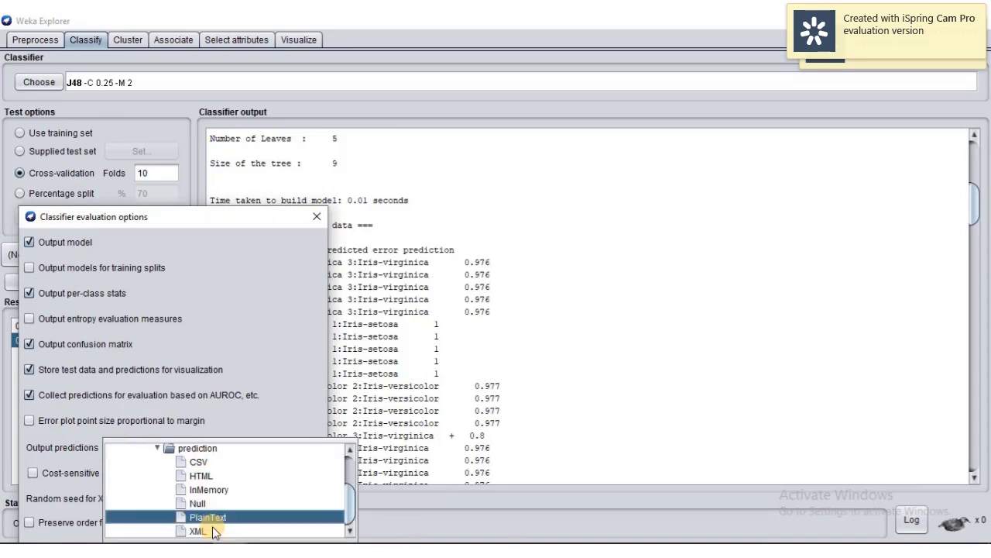
click(209, 518)
click(140, 448)
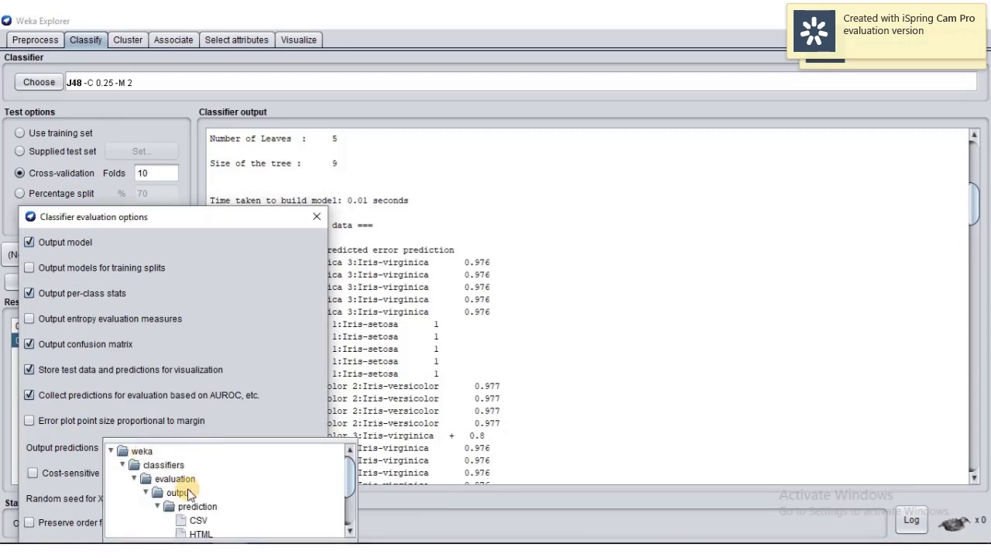
scroll(211, 513, down, 3)
click(208, 503)
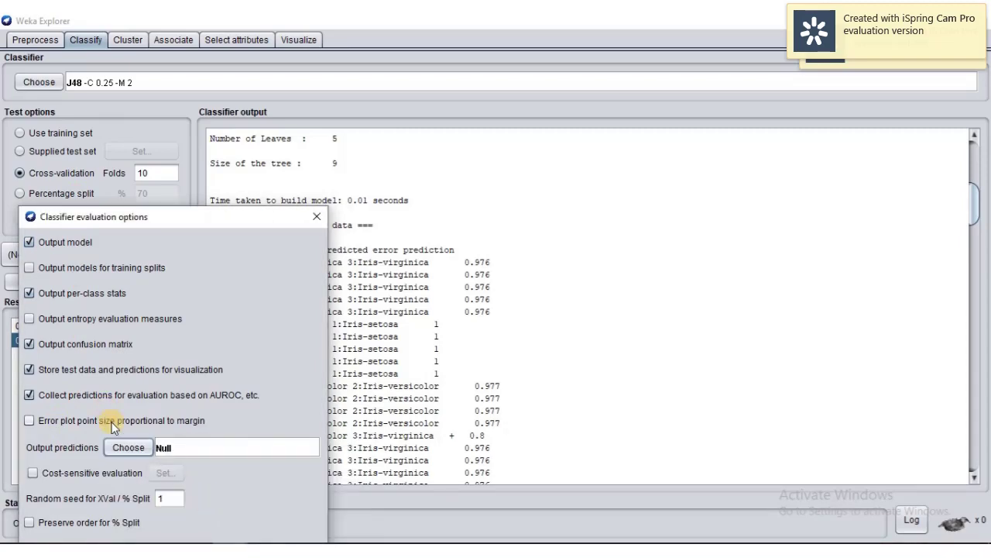
click(316, 216)
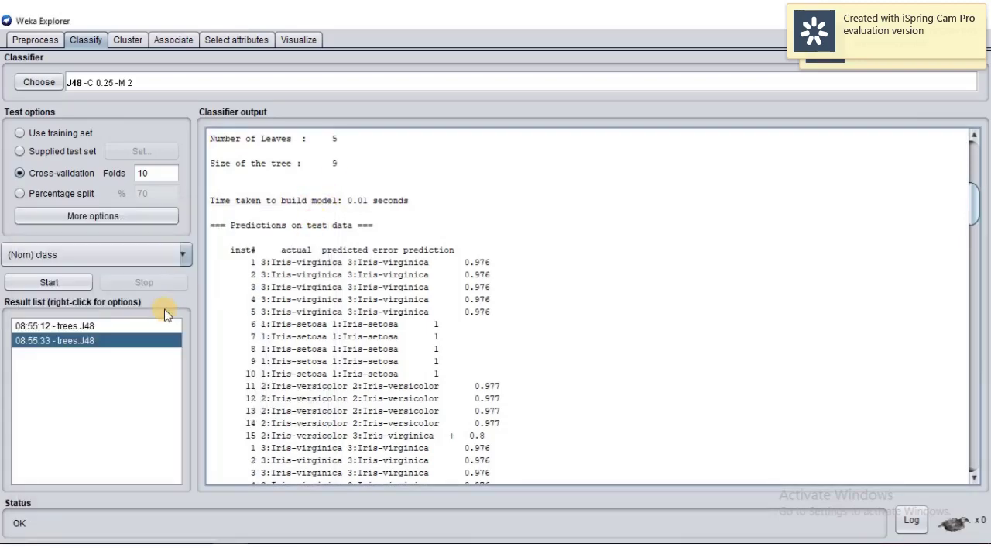
Run J48 again with 10-fold cross-validation and review the pruned tree and summary in its output
click(87, 283)
scroll(354, 326, up, 12)
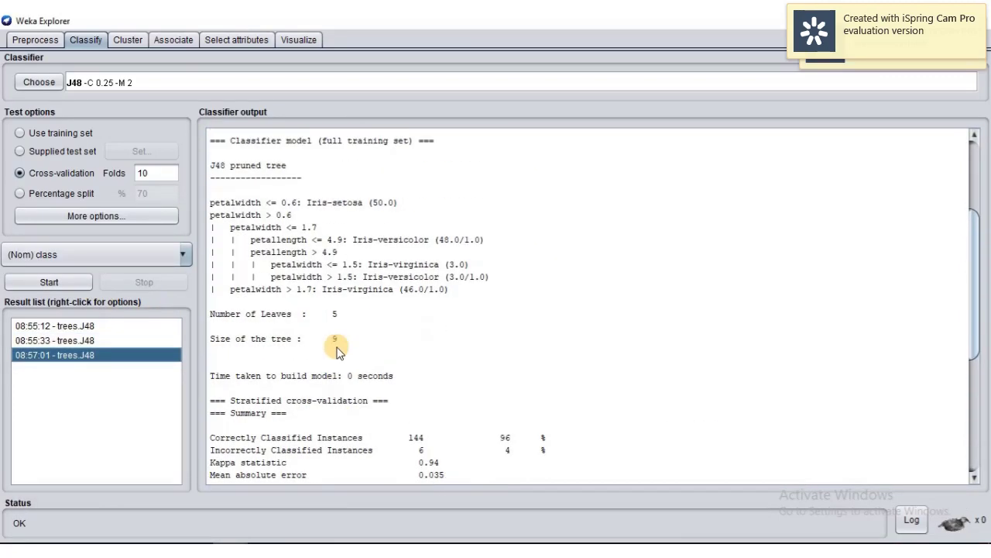
scroll(349, 353, down, 6)
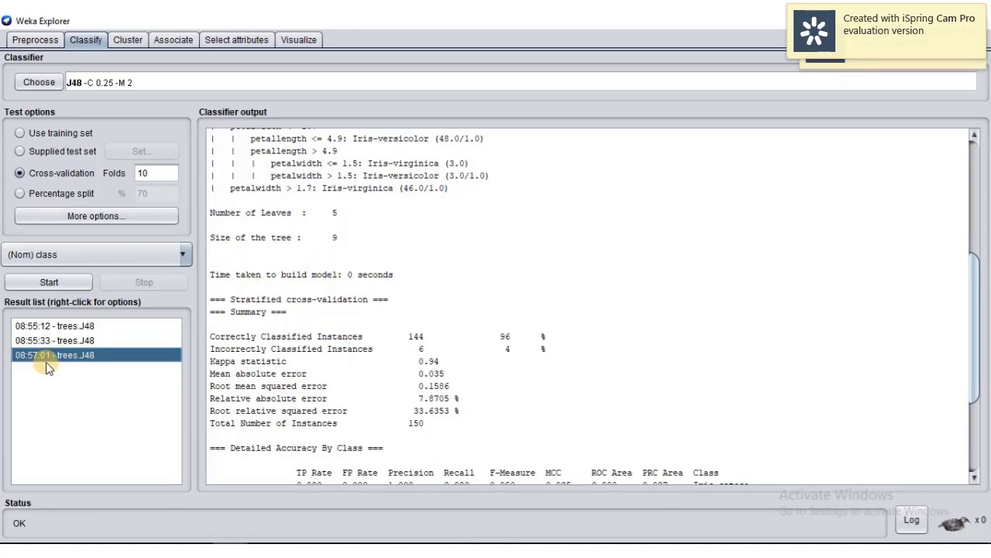
Reopen the 08:55:33 J48 result and look through its summary and its listed predictions on test data
click(61, 342)
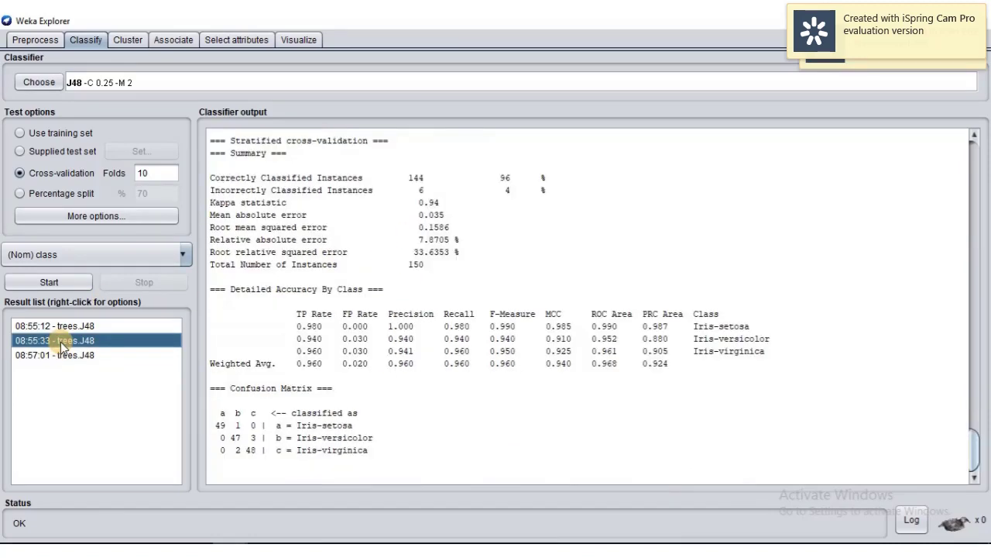
scroll(332, 294, up, 15)
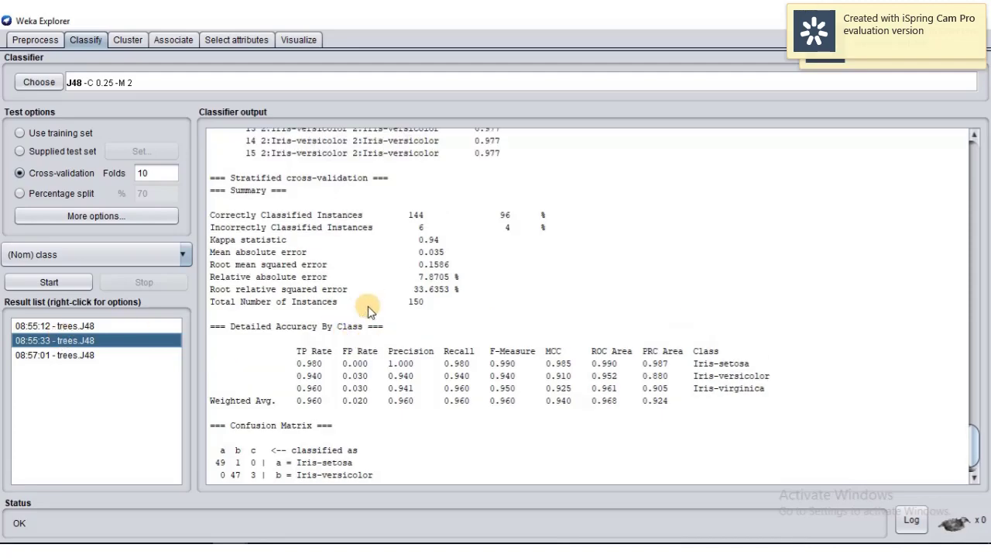
scroll(369, 330, up, 15)
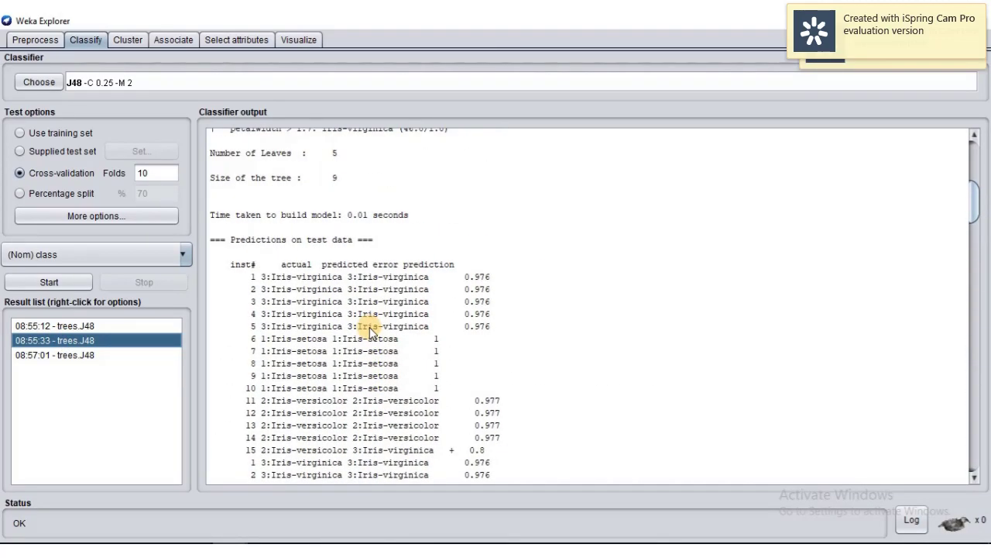
scroll(369, 327, down, 7)
scroll(369, 327, up, 7)
scroll(387, 321, down, 2)
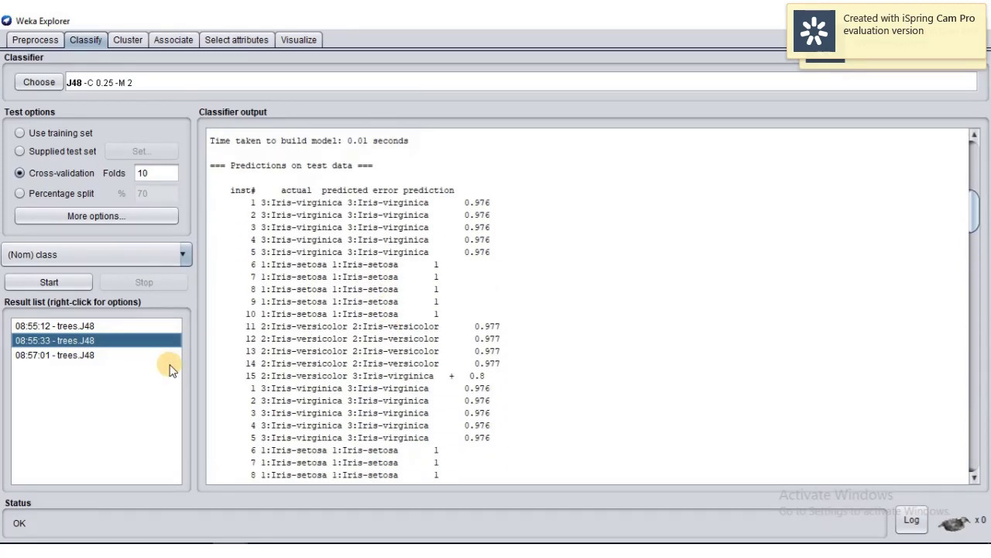
Return to the 08:57:01 J48 result and examine its pruned tree and stratified cross-validation summary
click(97, 355)
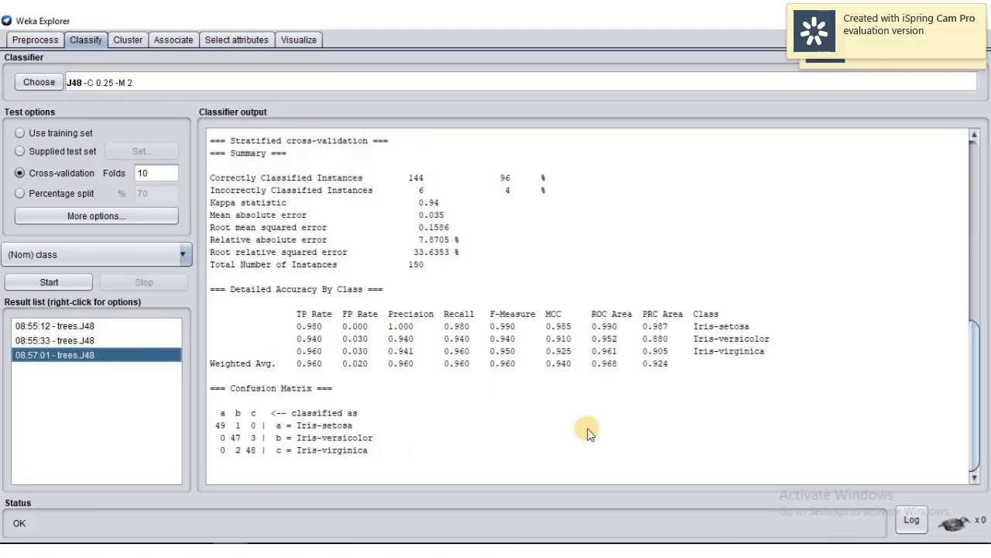
scroll(445, 335, up, 4)
scroll(445, 333, up, 5)
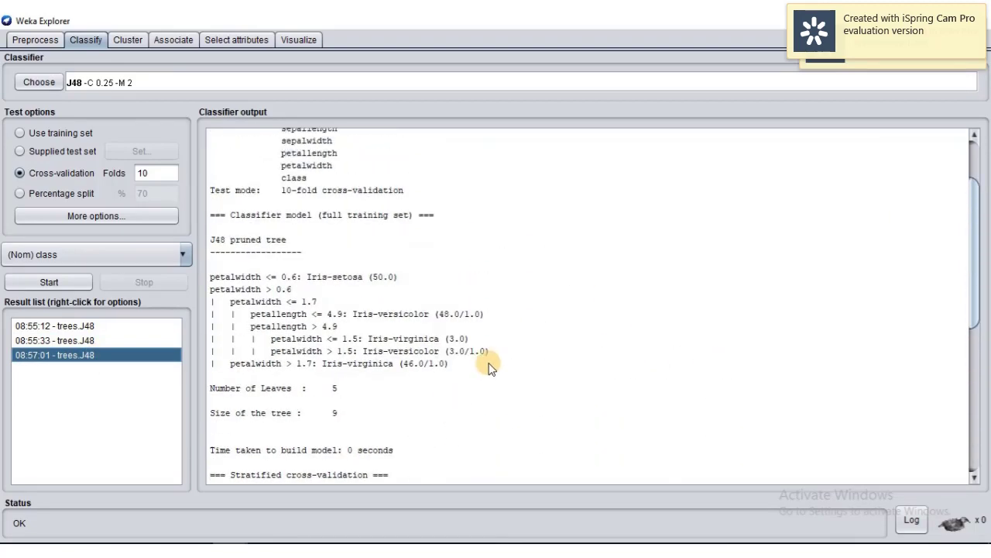
scroll(447, 356, down, 5)
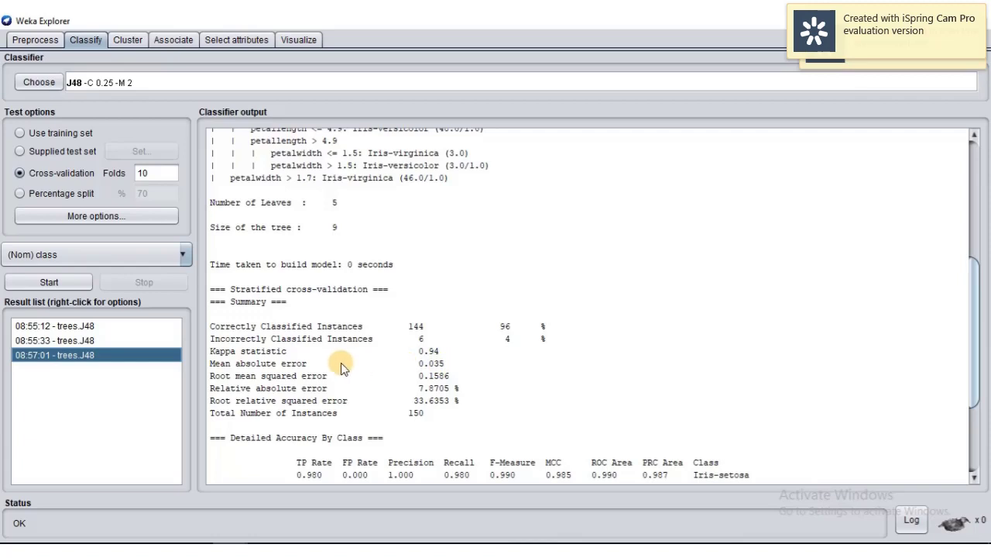
scroll(372, 443, down, 2)
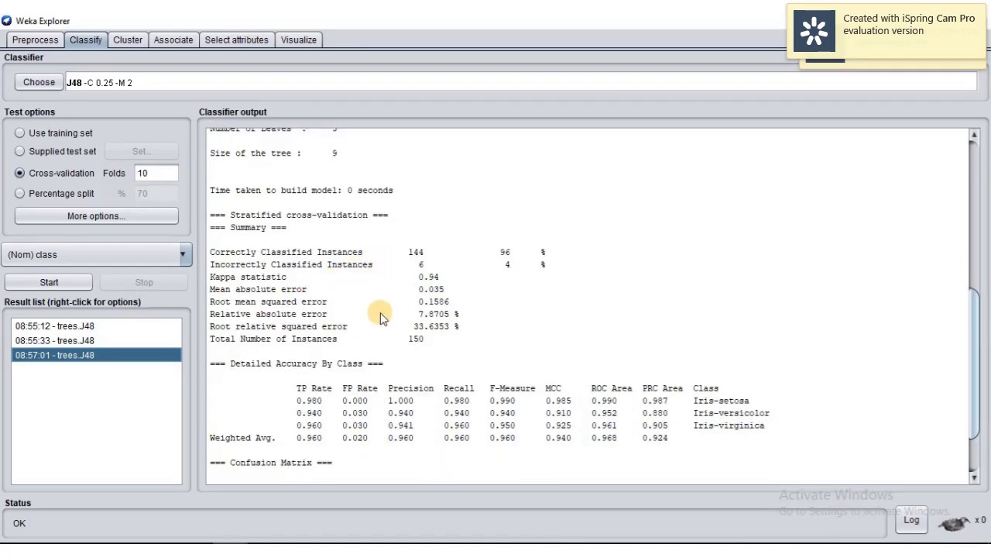
scroll(379, 294, up, 1)
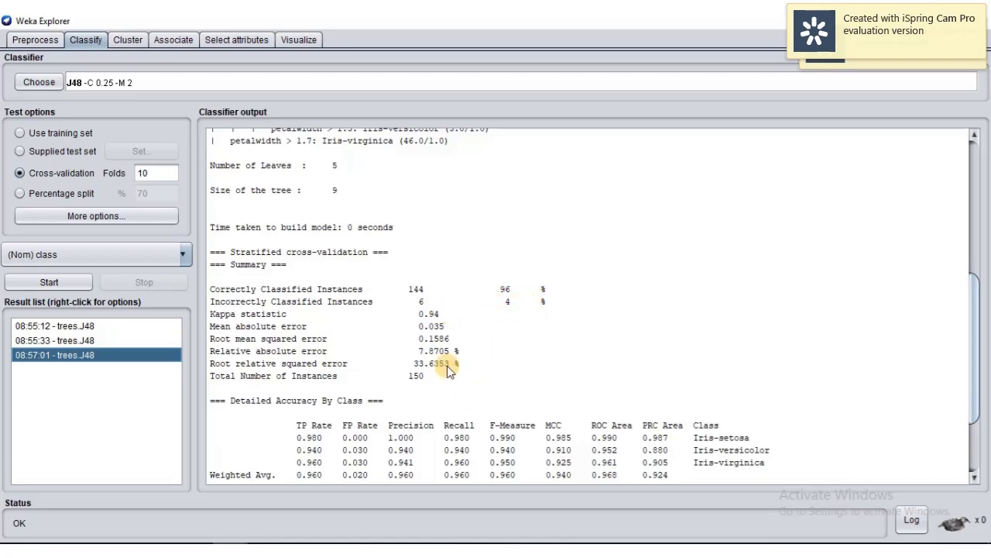
scroll(448, 370, down, 1)
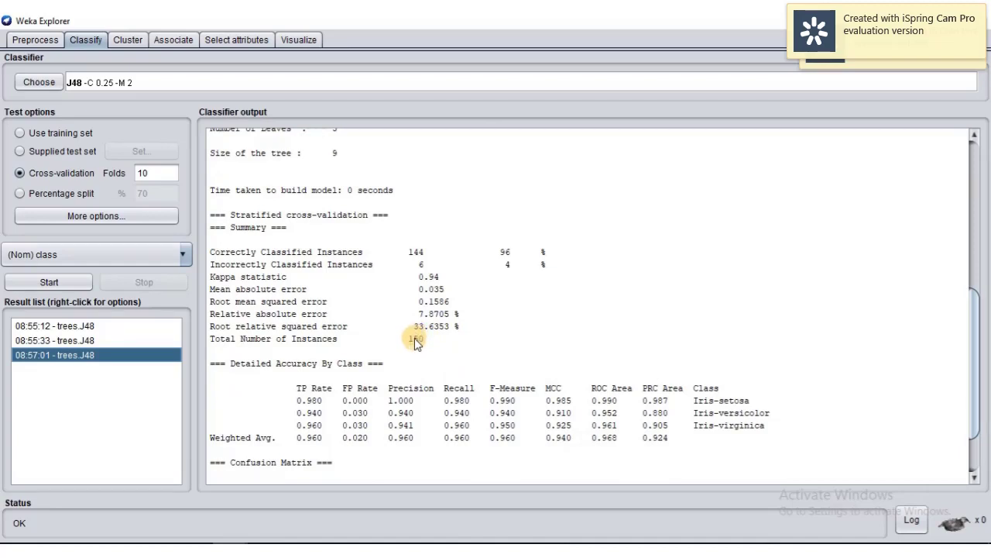
Examine the detailed accuracy by class, including the weighted averages, down to the confusion matrix
scroll(414, 338, down, 1)
scroll(432, 386, down, 1)
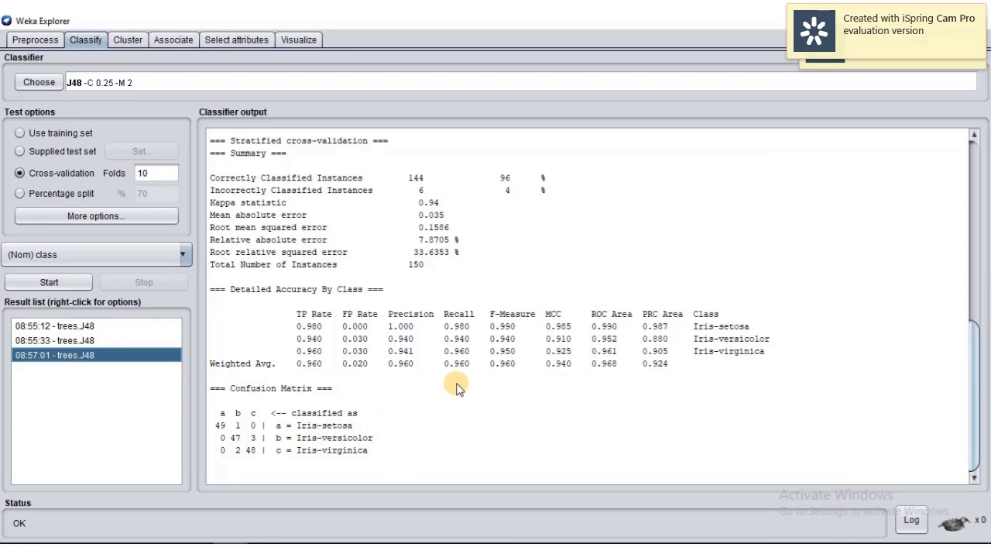
scroll(457, 387, up, 1)
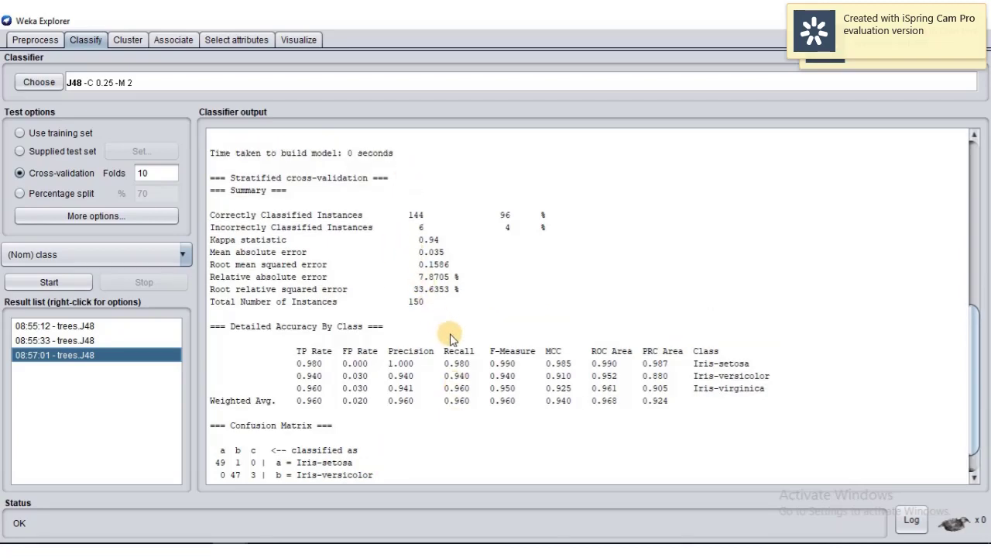
scroll(452, 339, up, 1)
scroll(453, 339, down, 2)
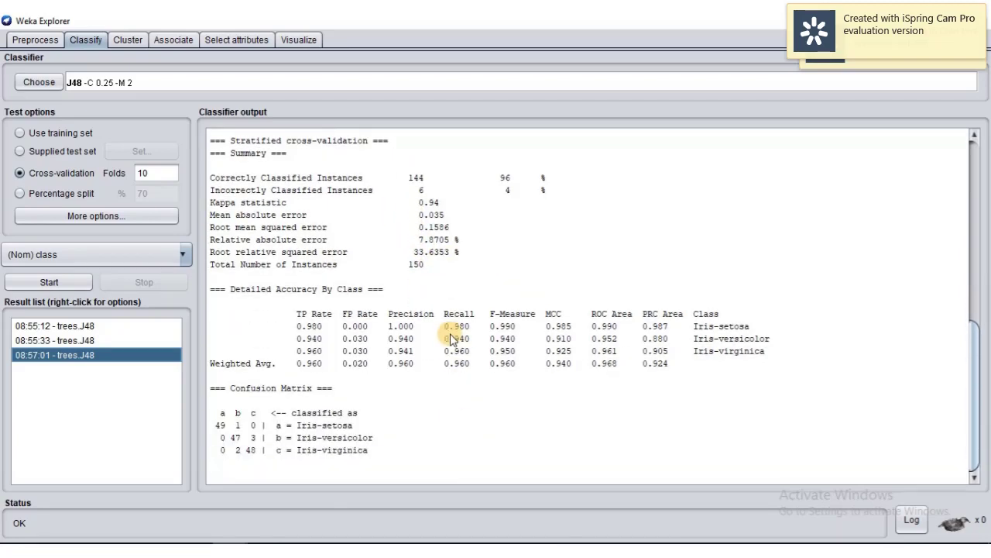
scroll(470, 331, up, 10)
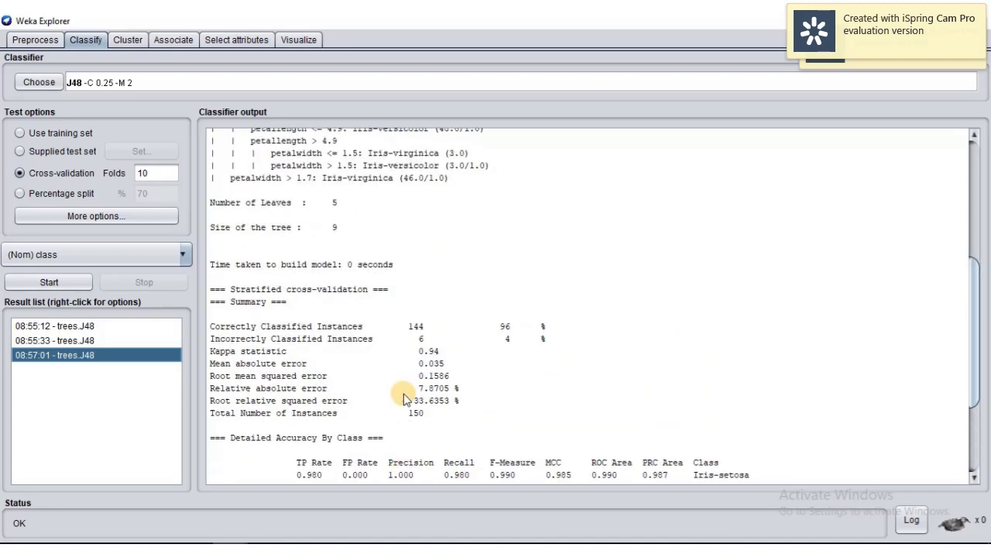
scroll(404, 393, up, 1)
scroll(404, 394, down, 10)
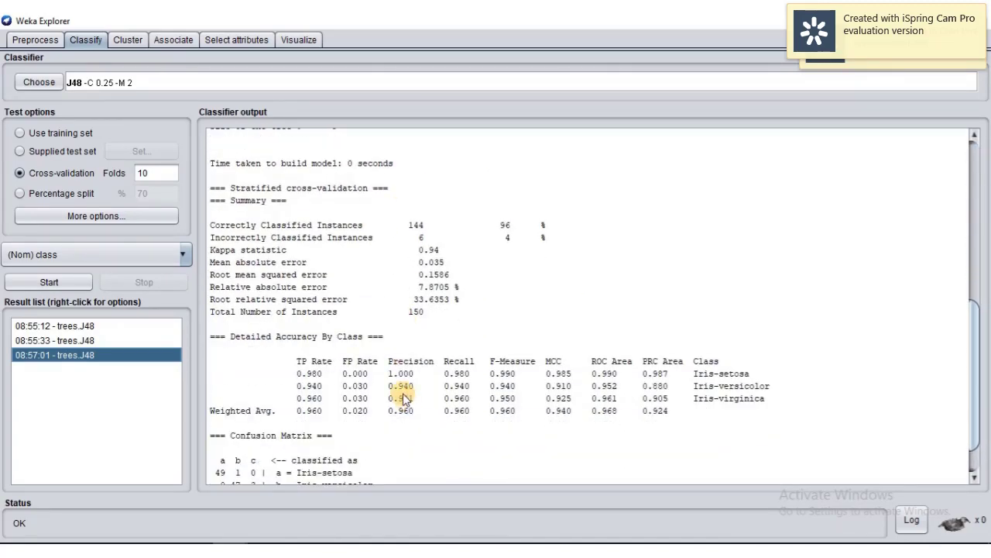
scroll(405, 396, down, 1)
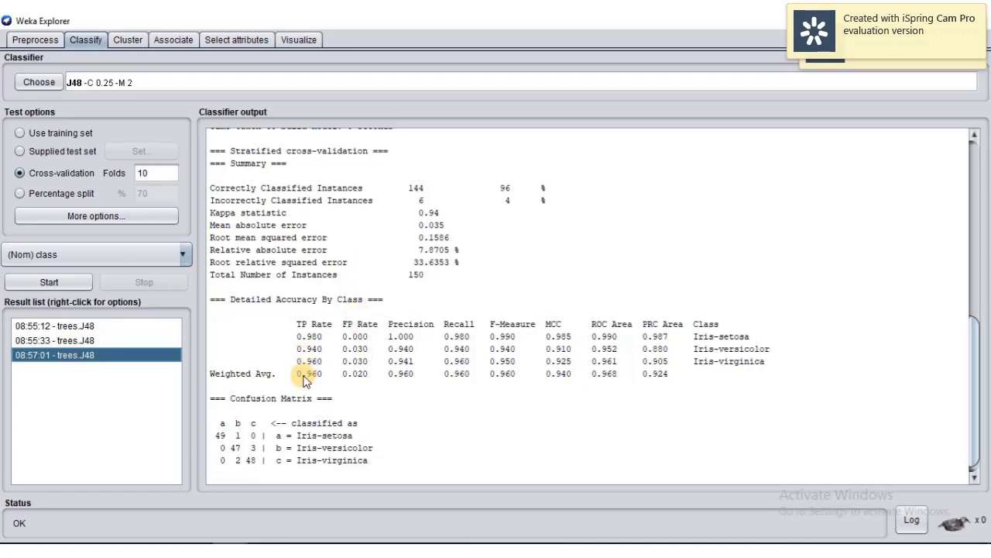
scroll(304, 380, down, 1)
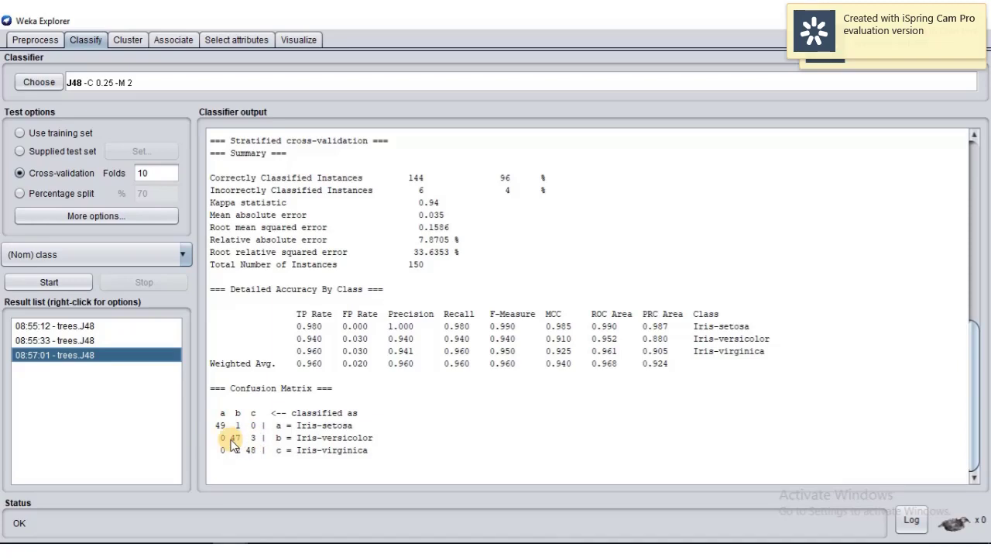
Examine the confusion matrix and compare it with the correctly and incorrectly classified instances and error measures in the summary
scroll(231, 441, up, 1)
scroll(369, 348, down, 1)
scroll(263, 391, up, 1)
scroll(217, 412, down, 1)
scroll(455, 354, up, 1)
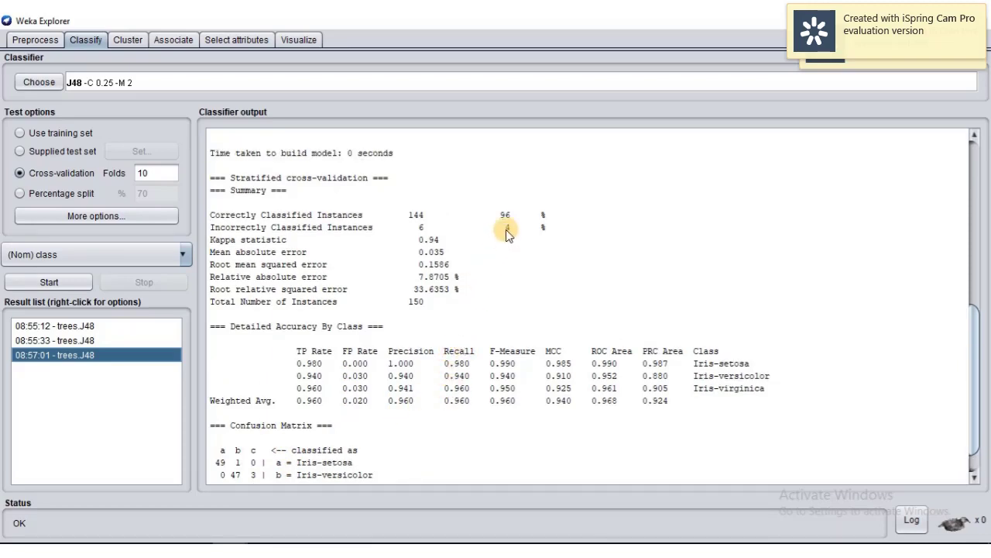
scroll(502, 270, down, 1)
scroll(448, 322, up, 3)
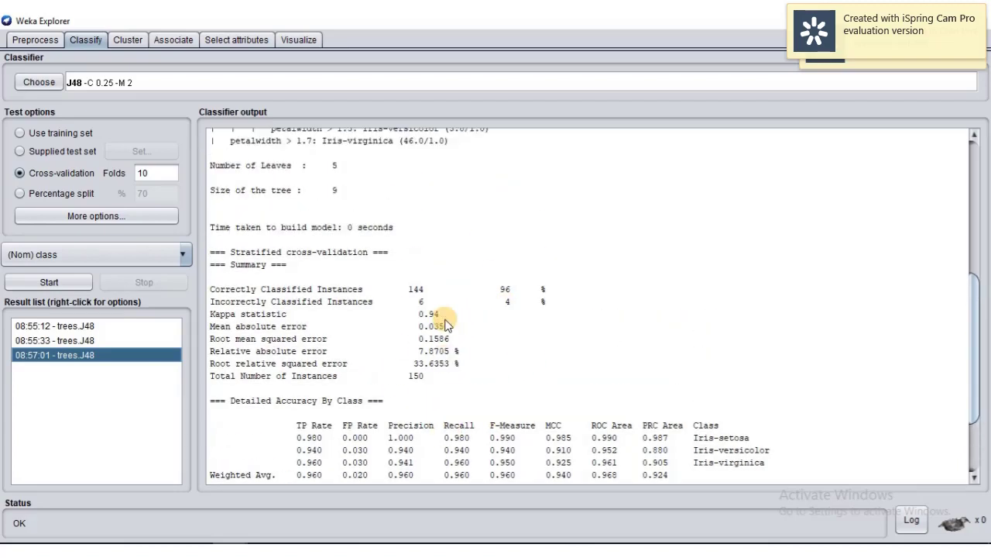
scroll(452, 319, down, 3)
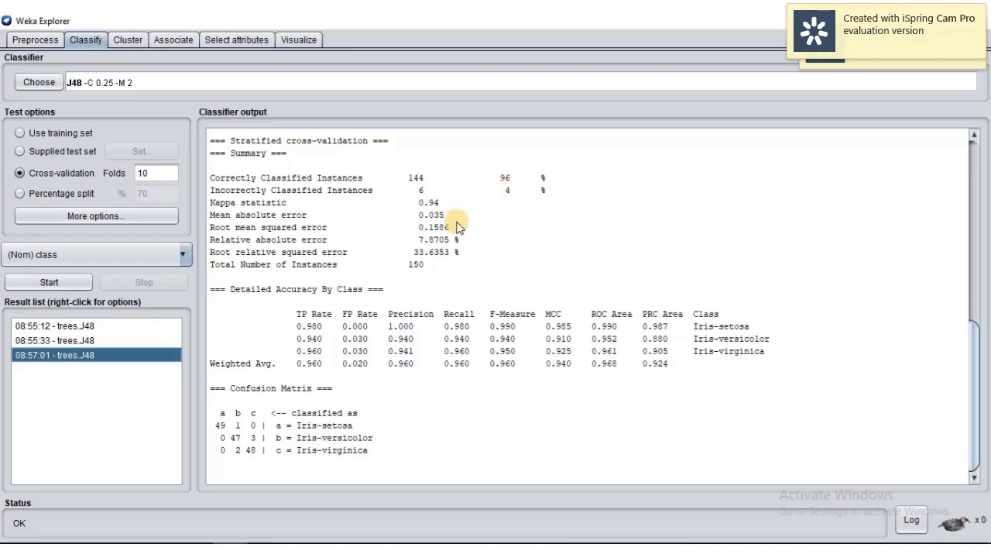
Reopen the 08:55:33 J48 result and examine the actual and predicted classes of the first fold in its predictions on test data
click(109, 340)
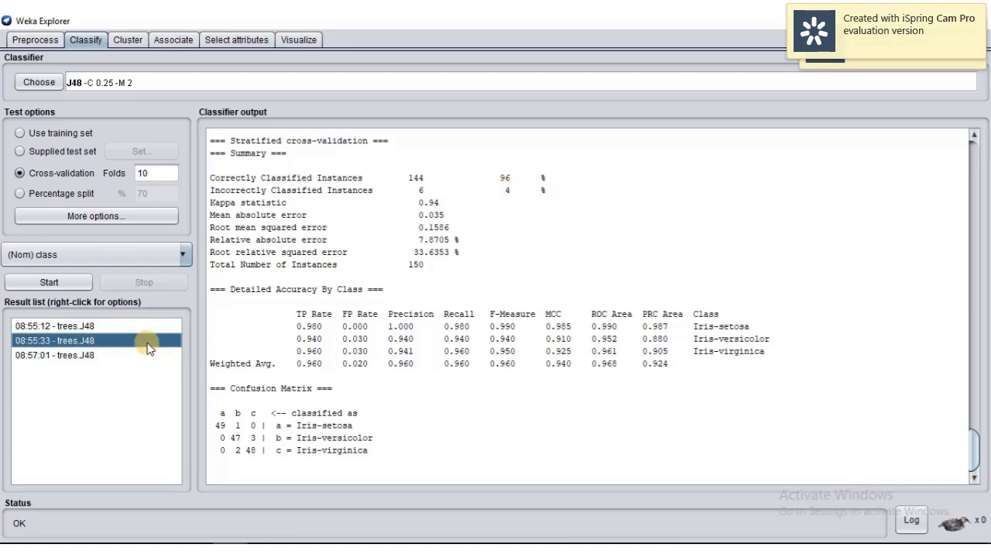
scroll(332, 303, up, 3)
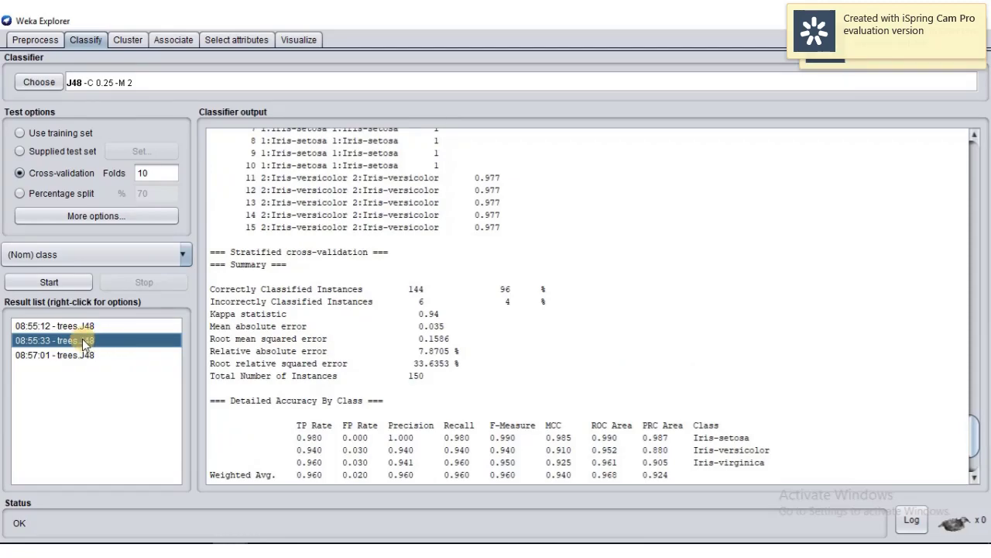
scroll(444, 287, up, 10)
scroll(446, 290, up, 10)
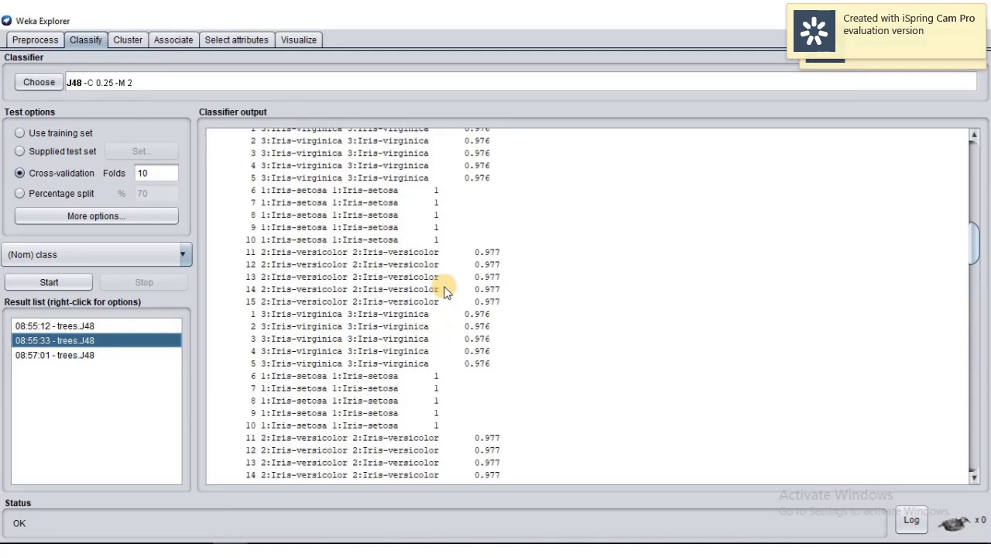
scroll(445, 291, up, 10)
scroll(446, 290, down, 4)
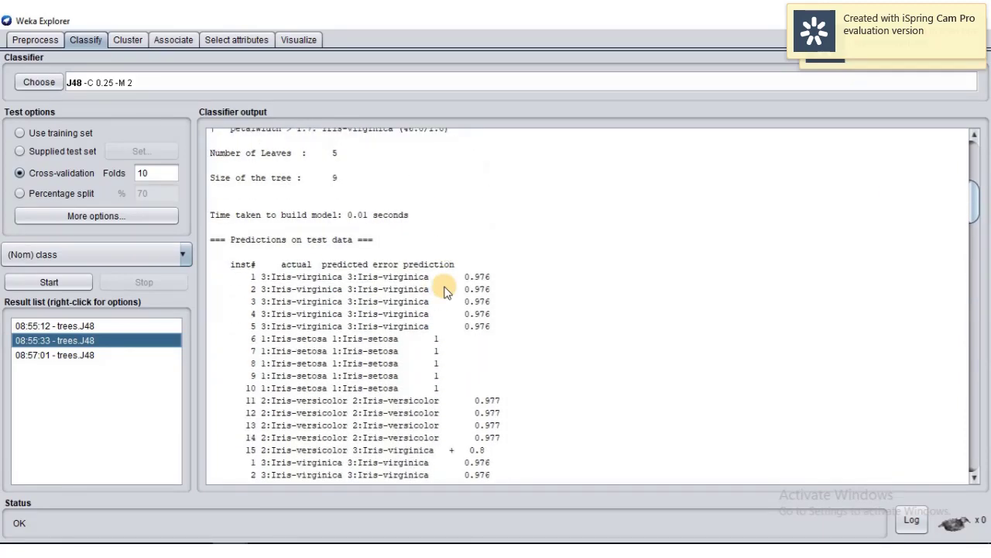
scroll(475, 304, down, 1)
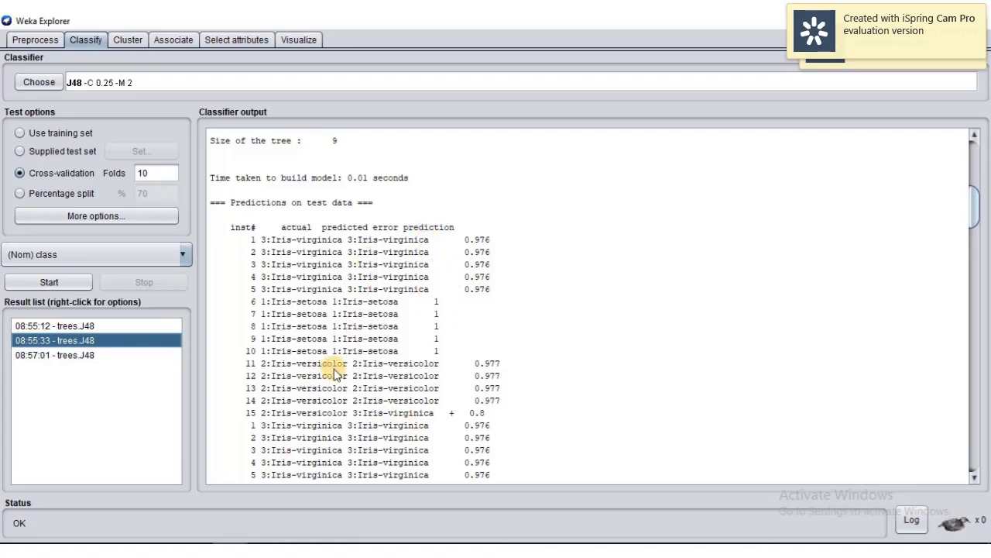
scroll(333, 369, down, 2)
scroll(334, 370, up, 2)
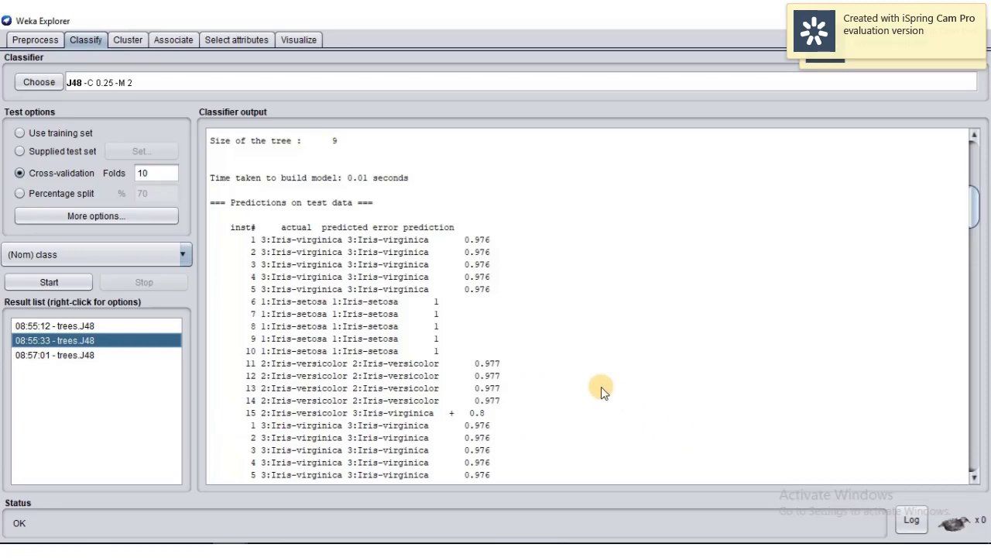
Look through the predictions of the following cross-validation folds and return to the start of the predictions list
scroll(565, 419, down, 1)
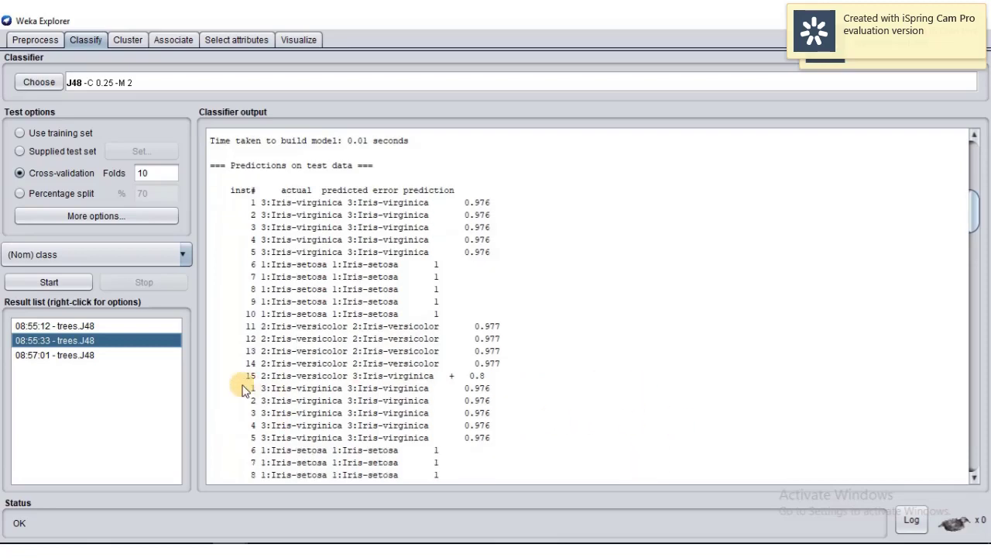
scroll(558, 389, down, 4)
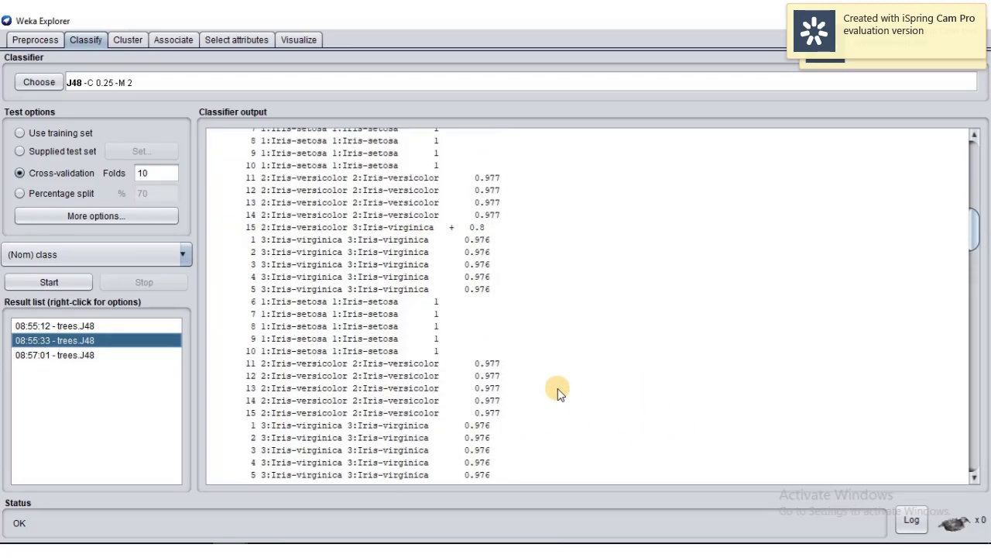
scroll(476, 422, down, 1)
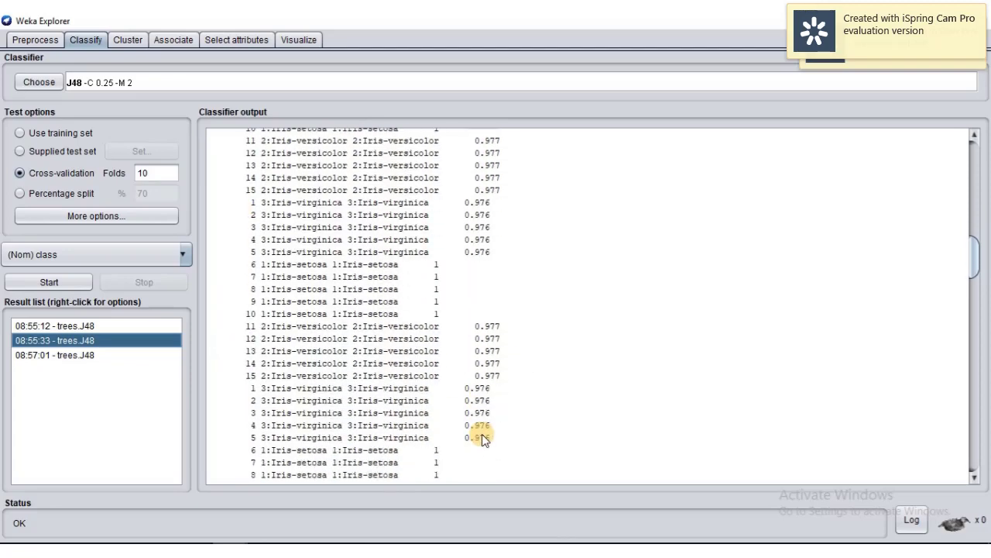
scroll(481, 435, down, 10)
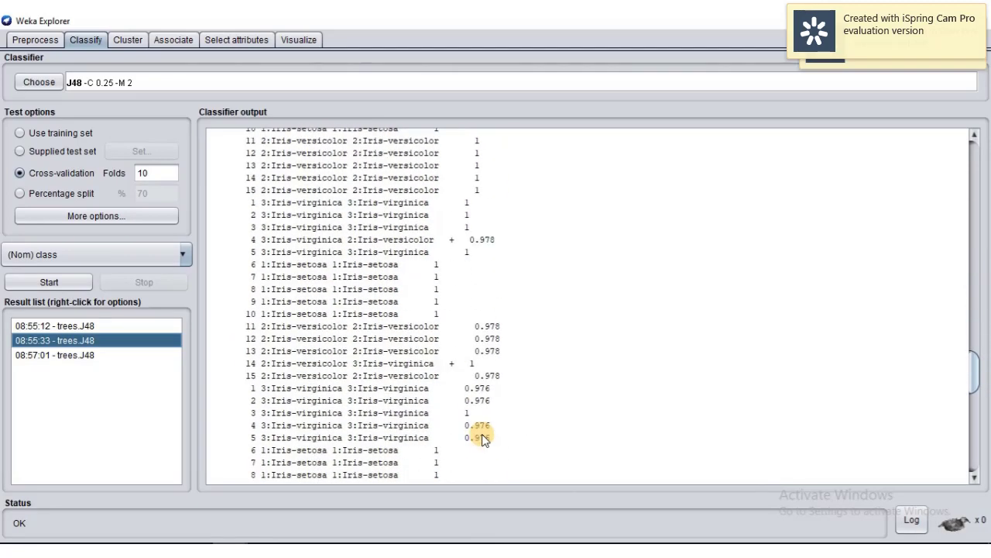
scroll(482, 438, down, 10)
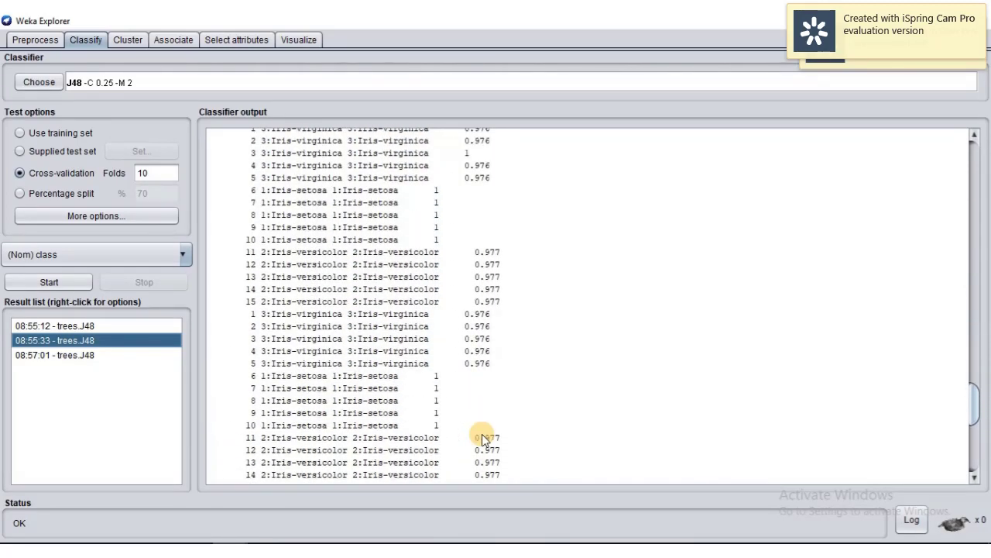
scroll(482, 435, up, 8)
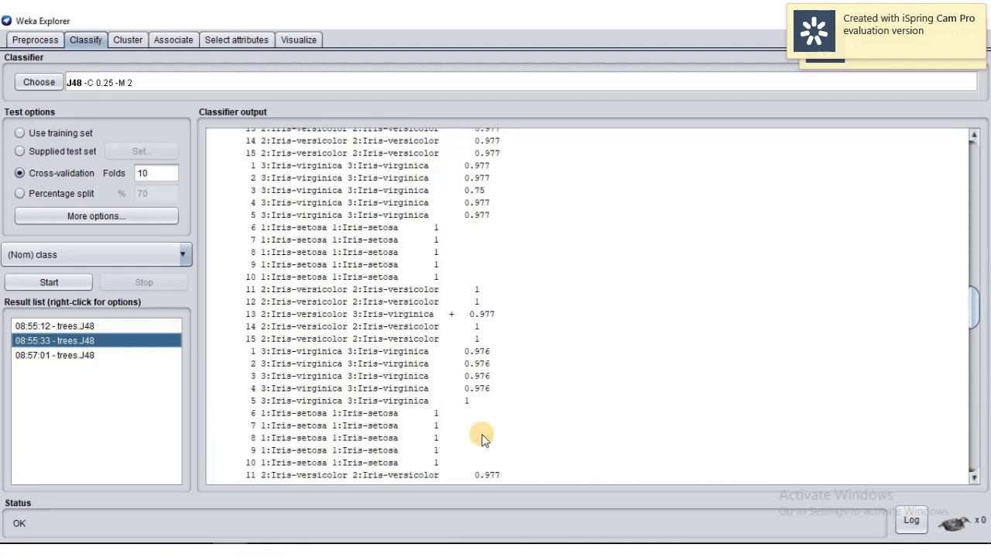
scroll(482, 436, up, 10)
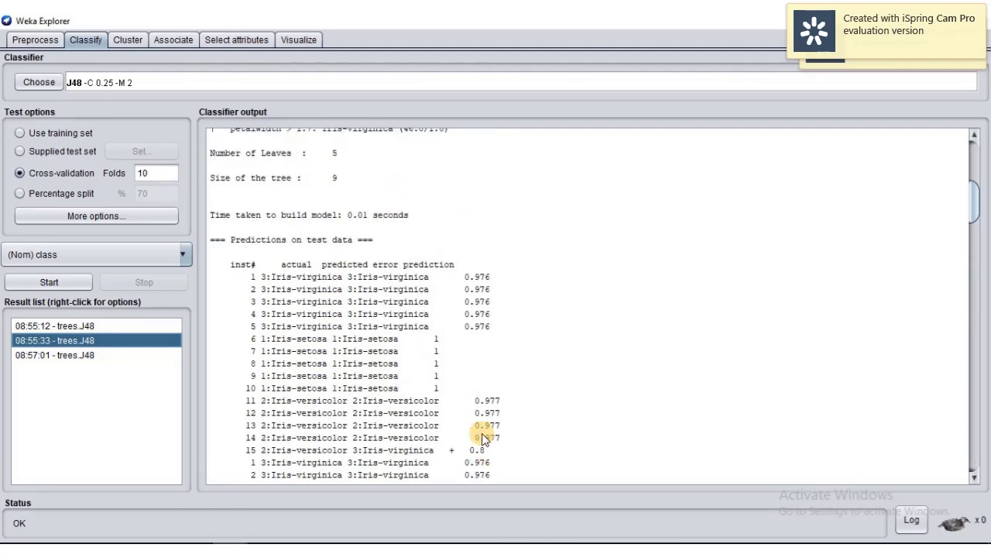
Examine the error mark and prediction value of instance 15 in the first fold, comparing its actual and predicted class
scroll(482, 433, down, 3)
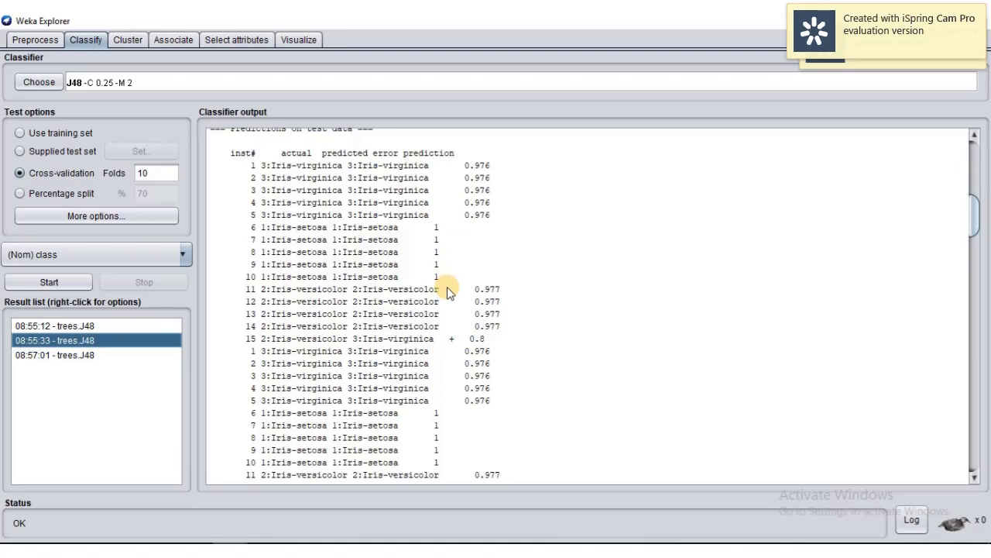
scroll(470, 287, down, 1)
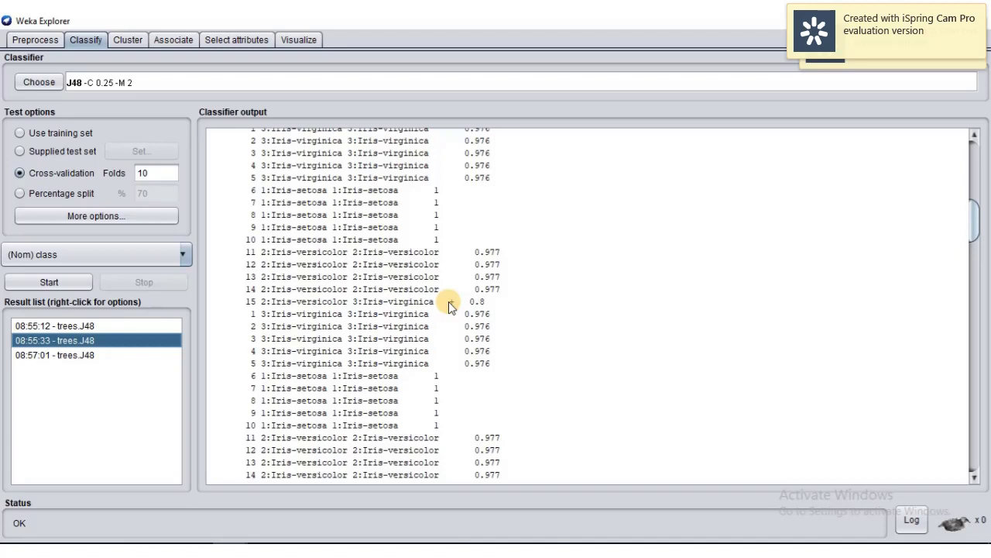
scroll(448, 301, up, 6)
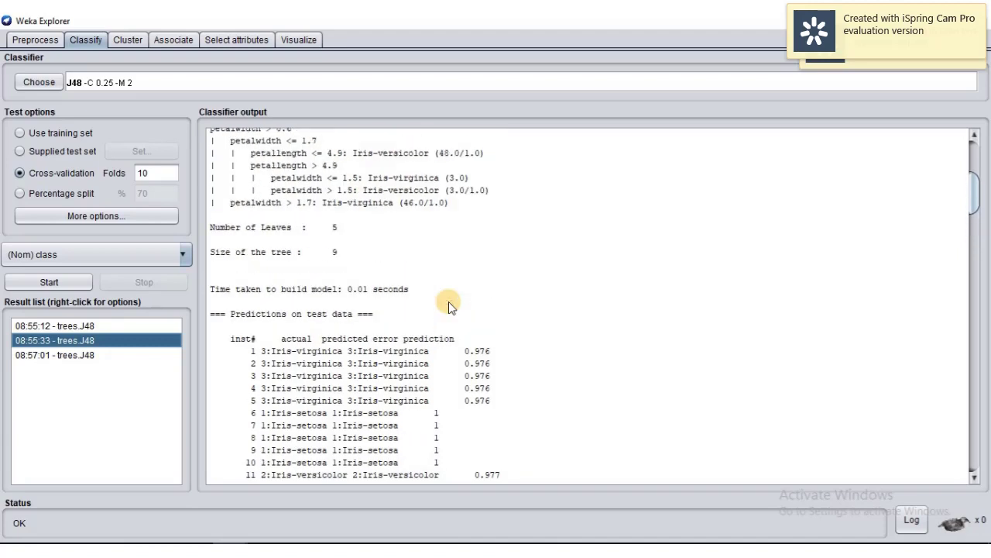
scroll(449, 301, down, 5)
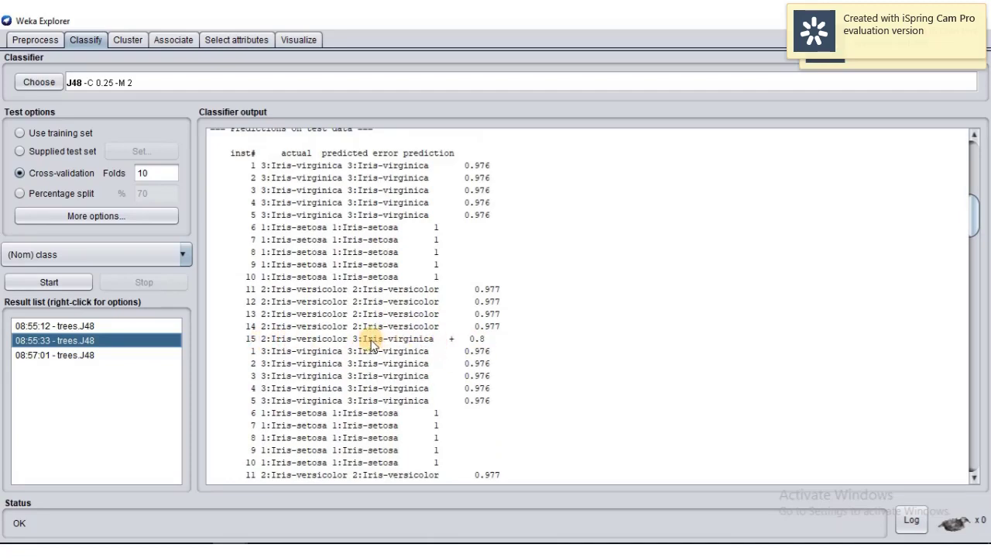
scroll(435, 340, down, 1)
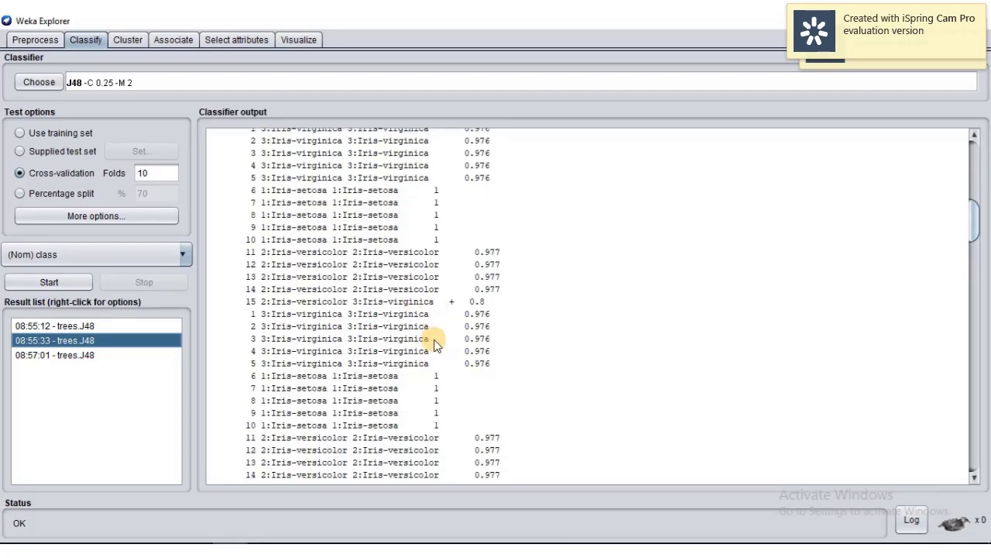
Find the error-marked predictions in the remaining folds and compare them with the confusion matrix
scroll(436, 345, down, 8)
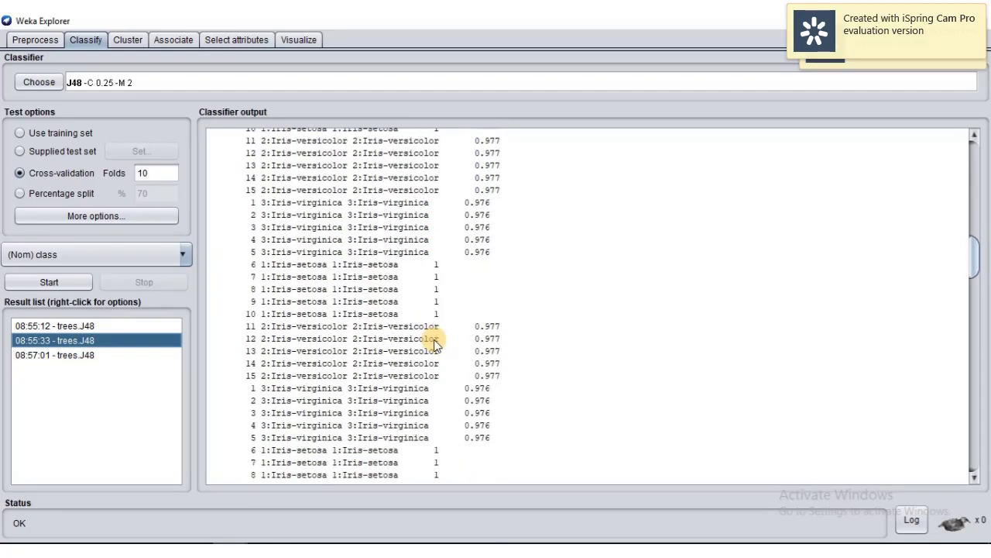
scroll(435, 345, down, 6)
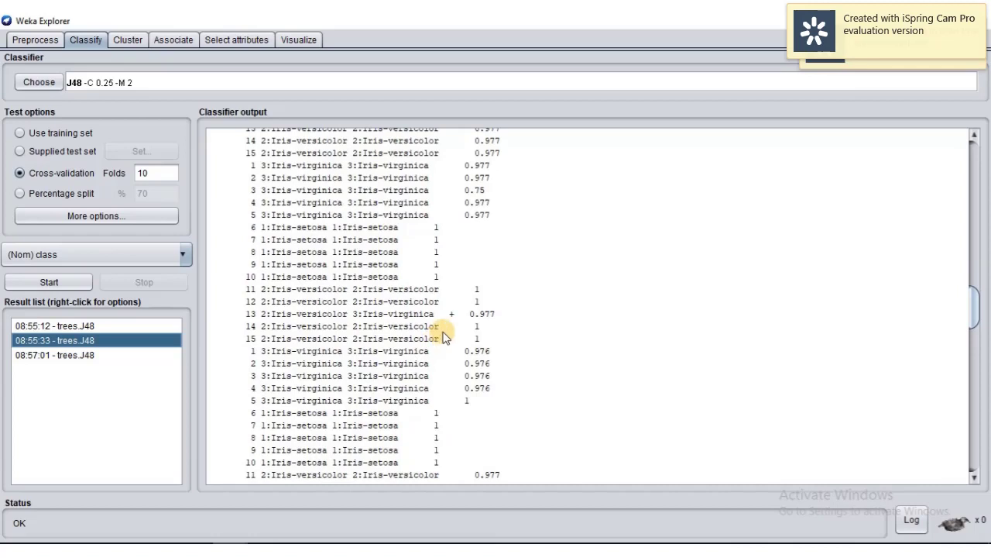
scroll(451, 319, down, 8)
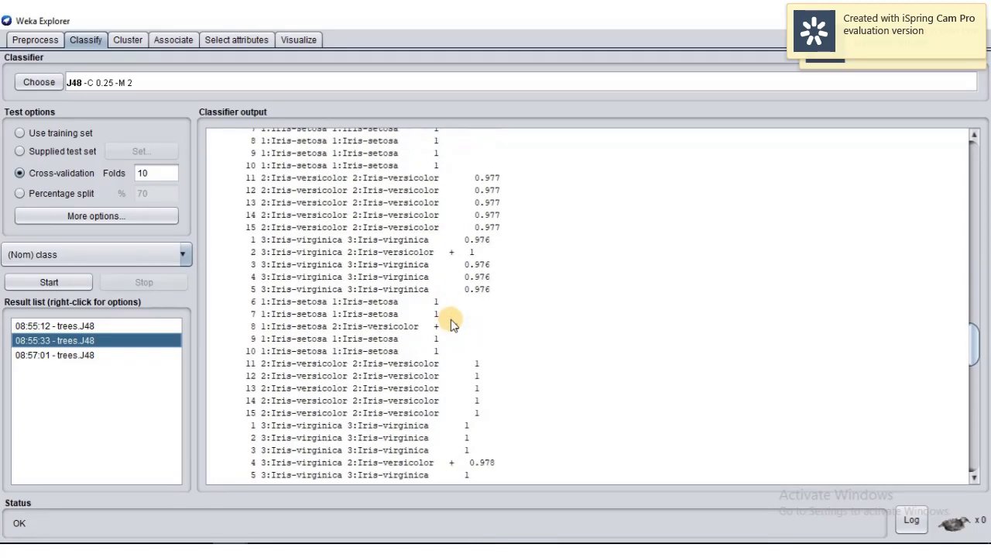
scroll(457, 271, down, 6)
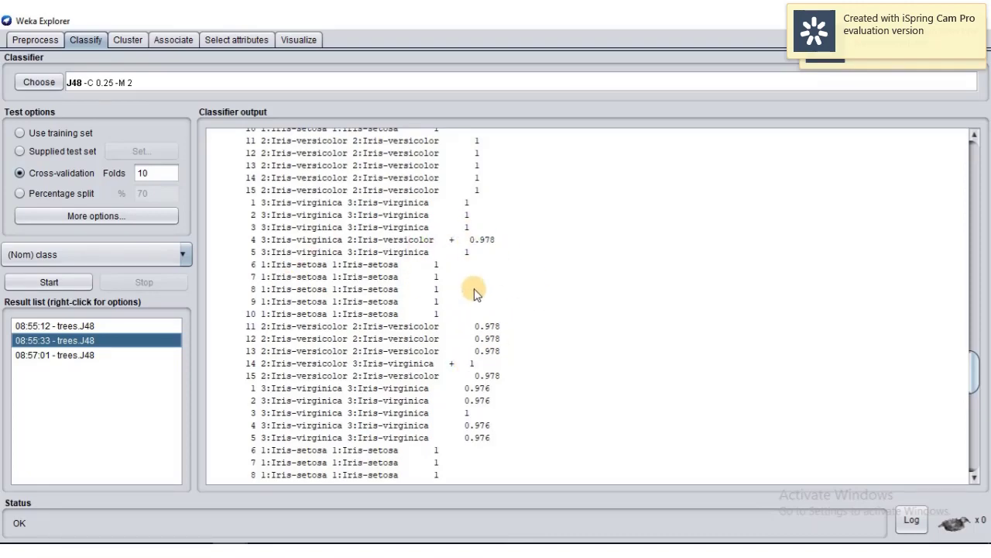
scroll(426, 352, down, 1)
scroll(425, 348, down, 10)
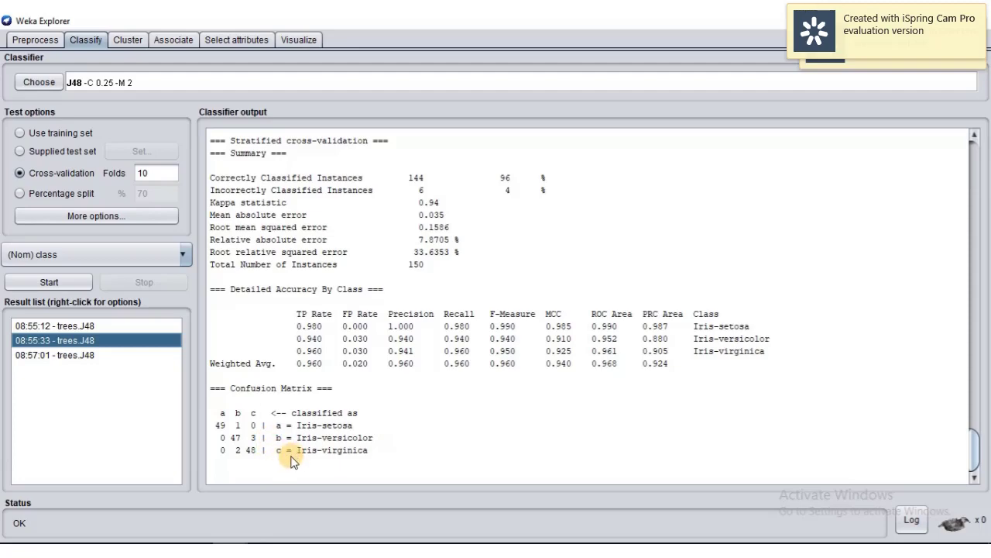
Review the run information and the J48 pruned tree of the 08:55:33 result
scroll(447, 358, up, 20)
scroll(447, 358, up, 20)
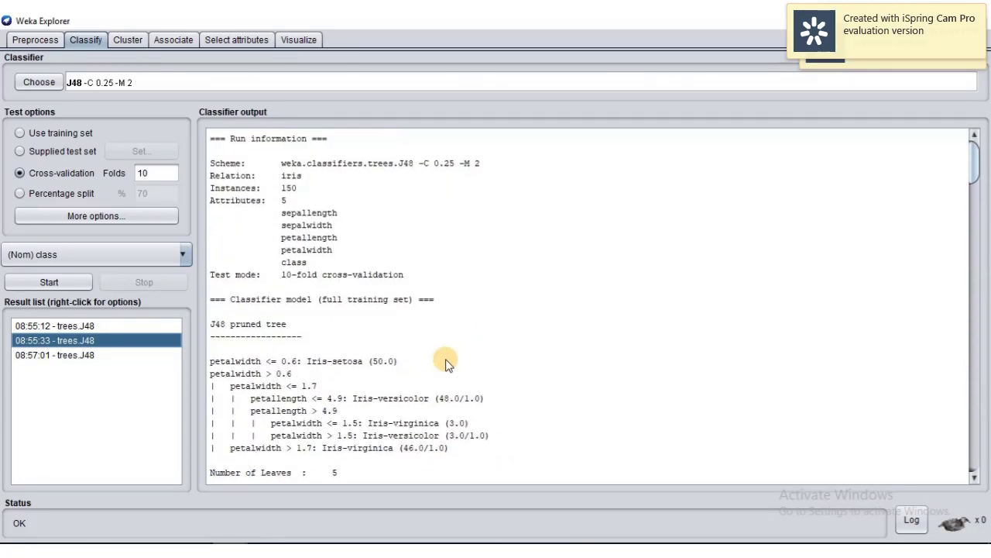
scroll(447, 363, down, 4)
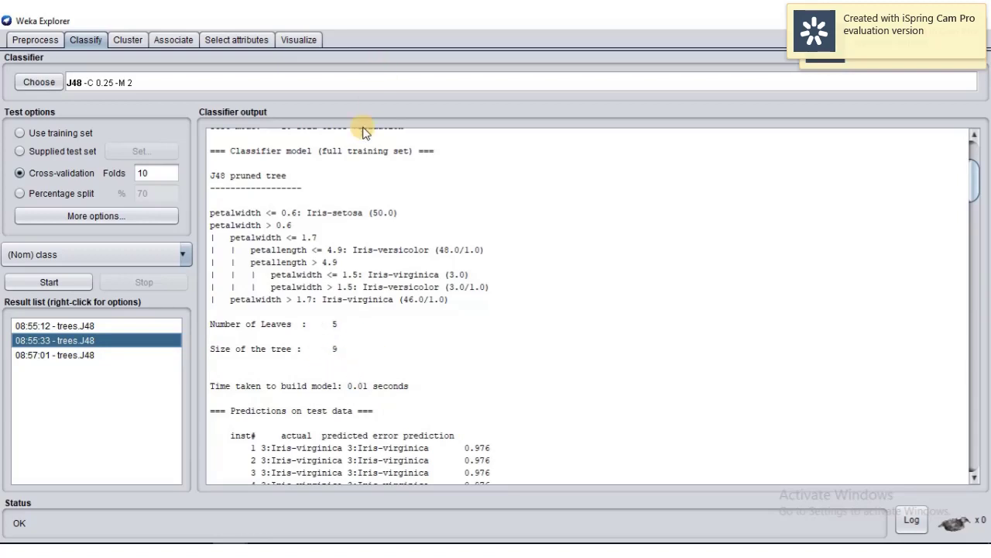
Visualize the decision tree of the 08:57:01 J48 result, examine its petal width and petal length branches, and close the view
click(67, 355)
right_click(68, 357)
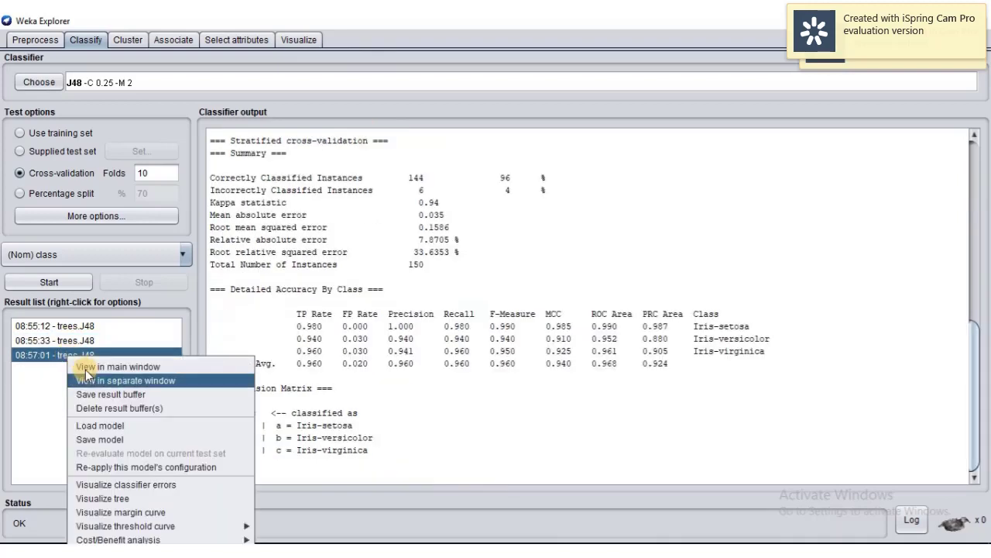
click(167, 499)
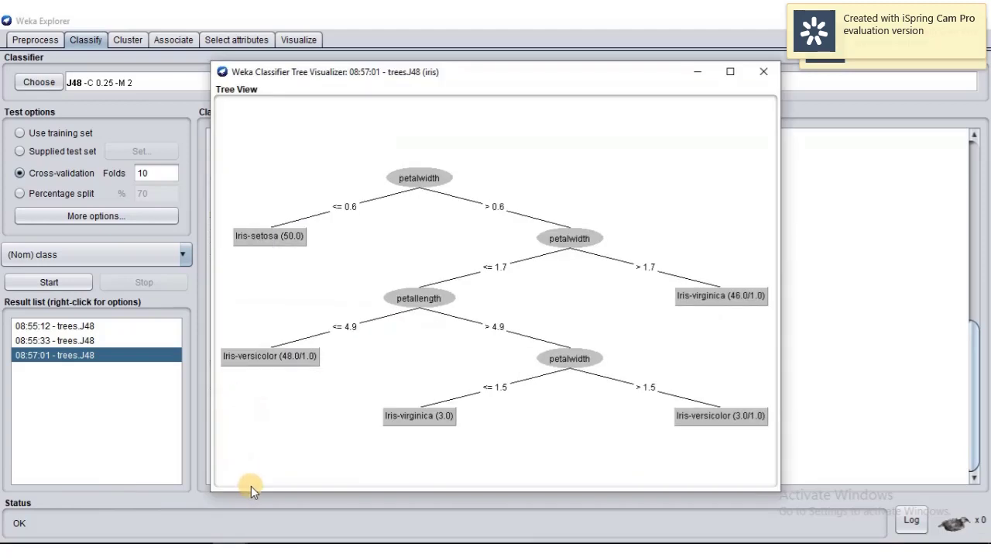
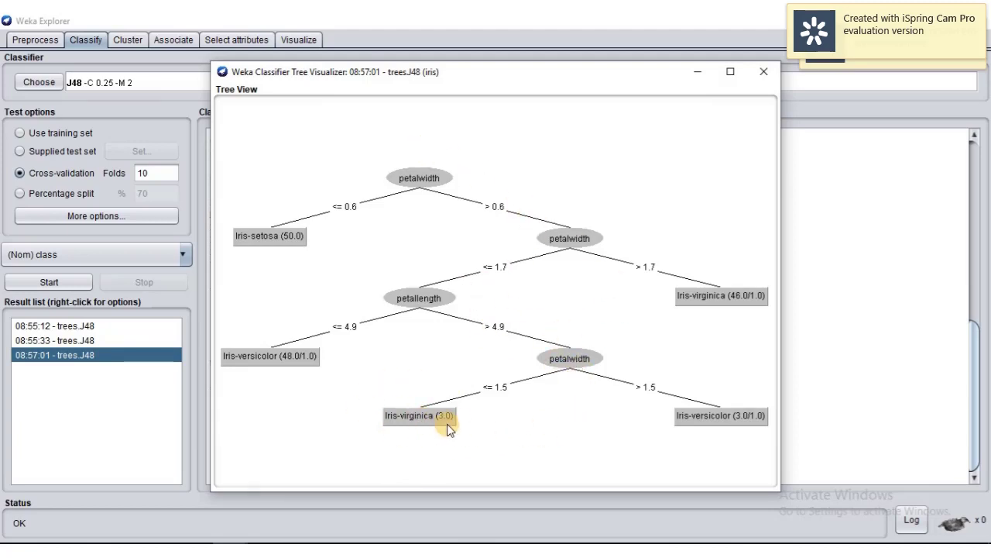
click(764, 72)
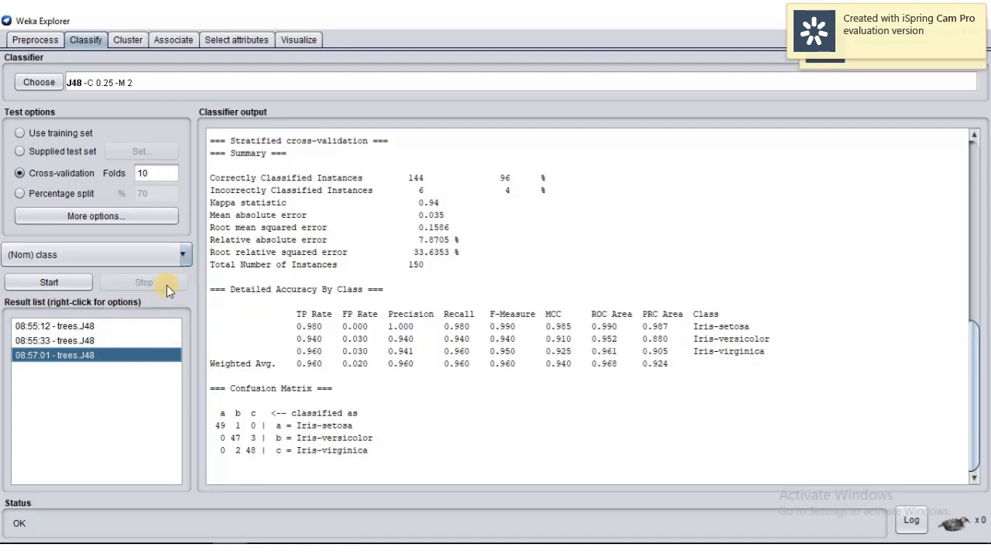
Run J48 with a 66% percentage split and review the summary of its evaluation on the test split
click(72, 200)
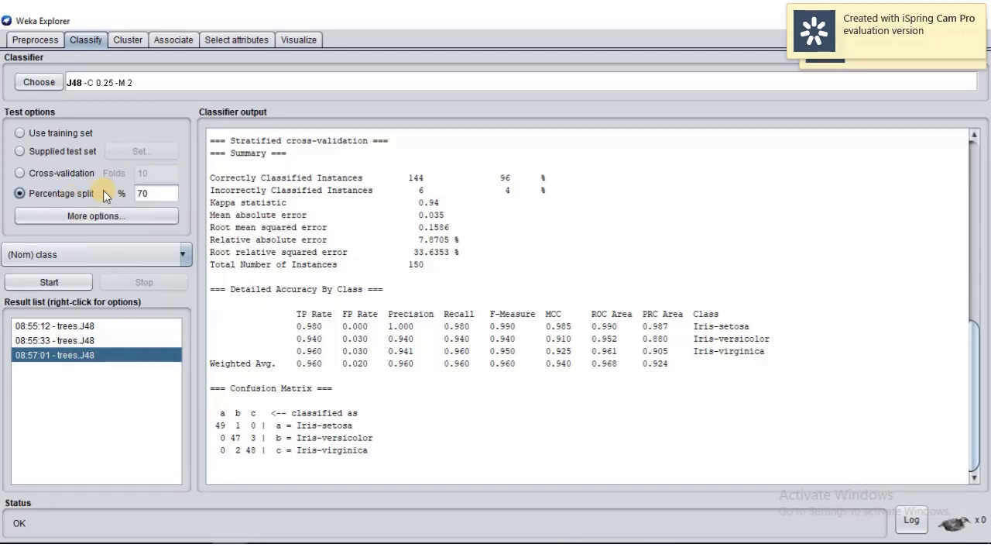
drag(147, 193, 129, 195)
click(57, 282)
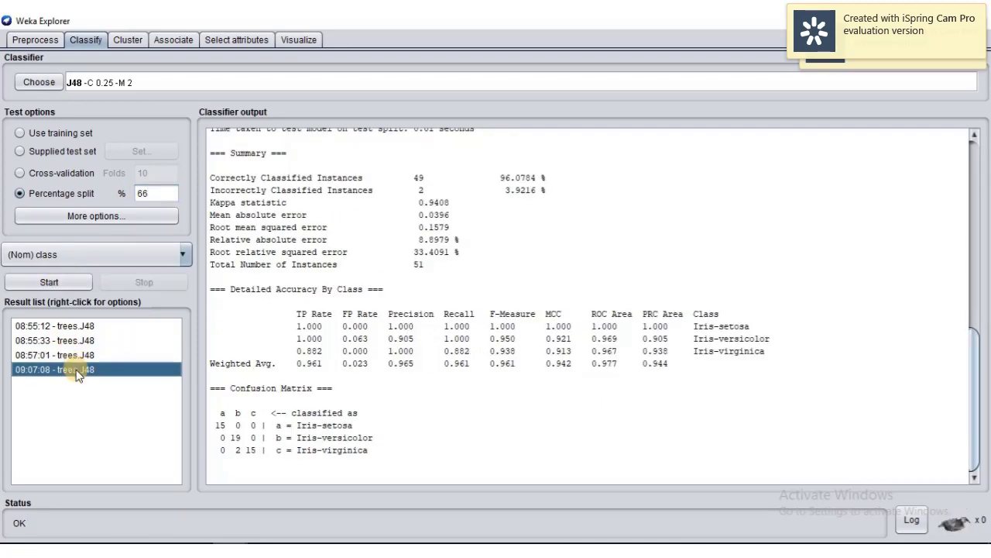
scroll(492, 298, up, 3)
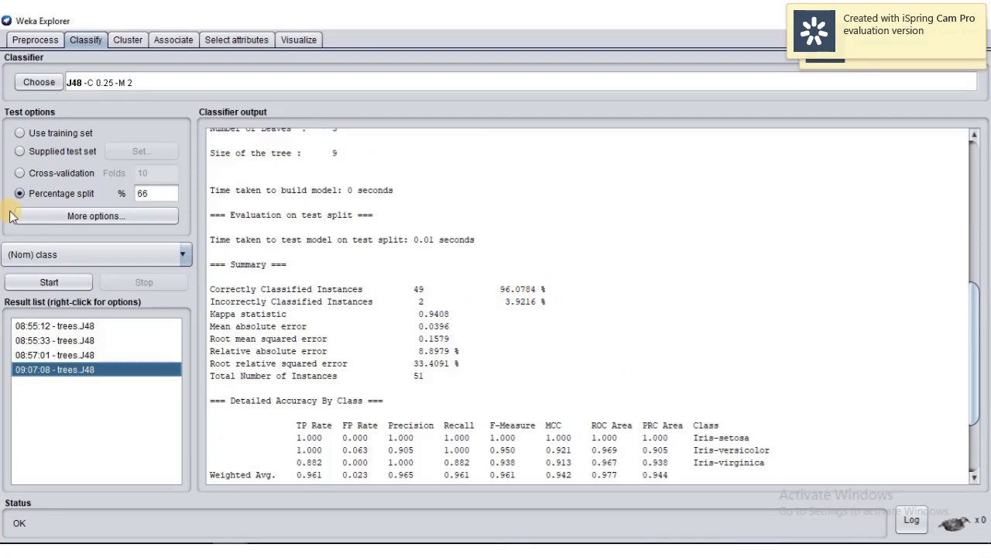
scroll(246, 319, down, 1)
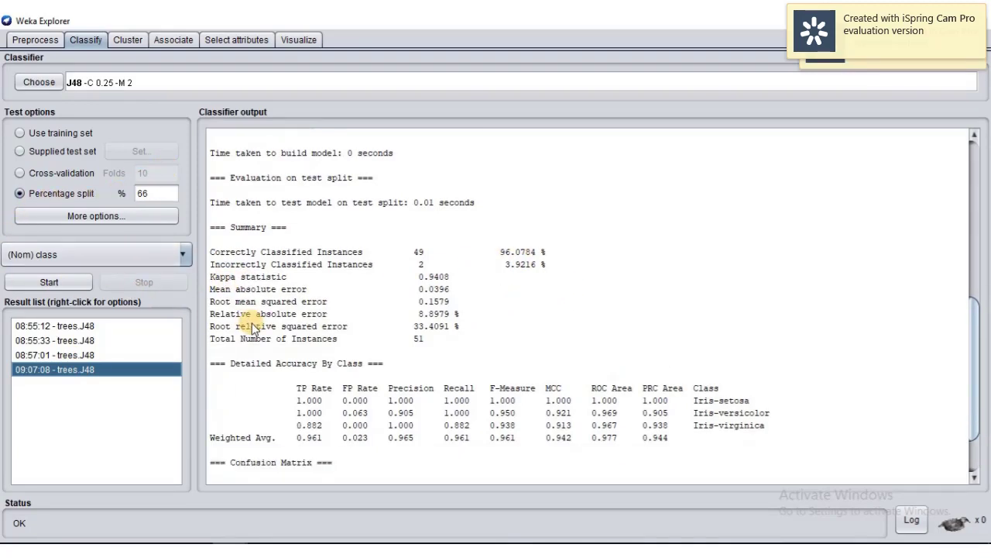